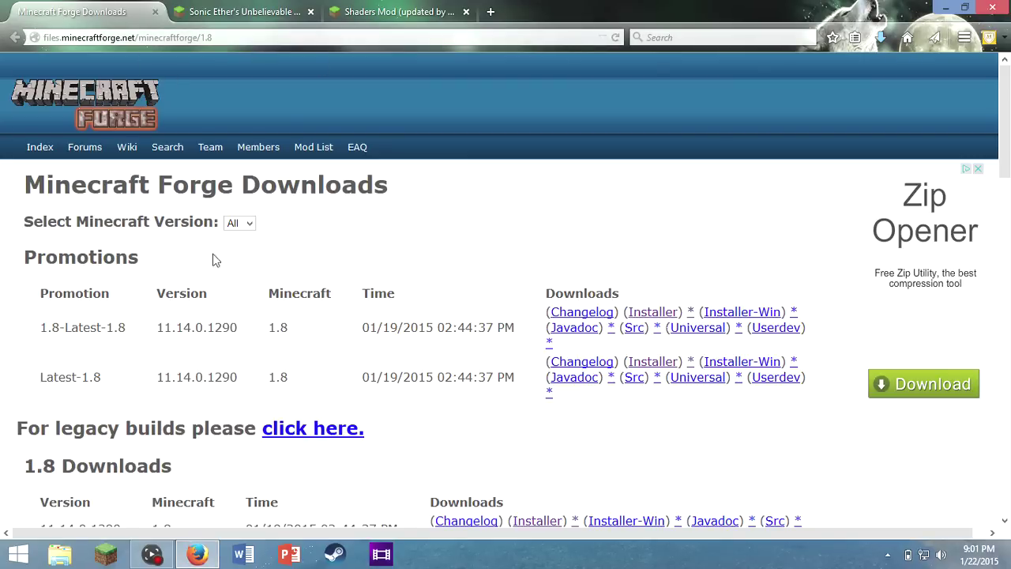
Step: Download the Forge 11.14.0.1290 installer for Minecraft 1.8 through the ad page, save the file and close that tab
scroll(318, 398, "down", 3)
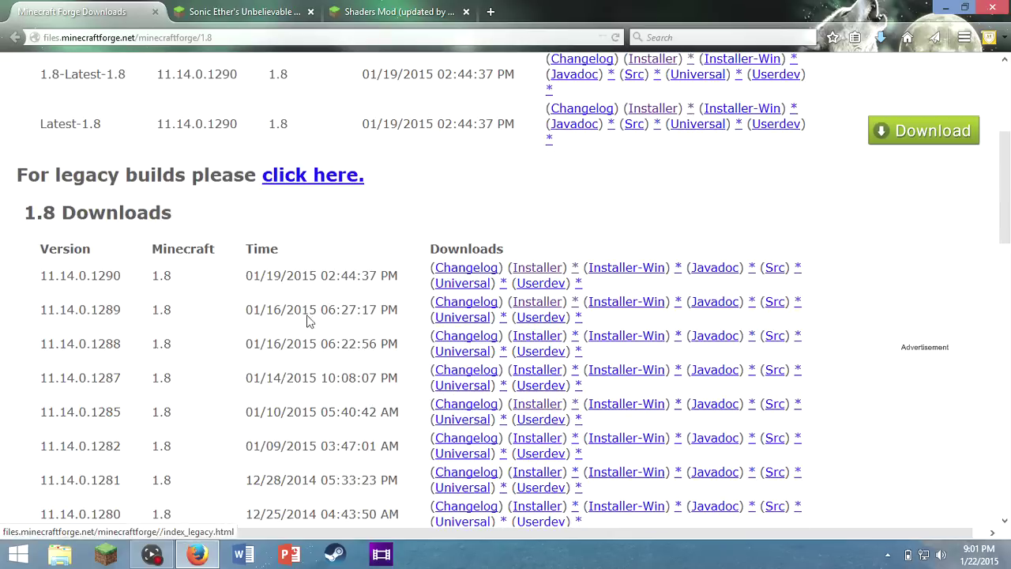
left_click(534, 270)
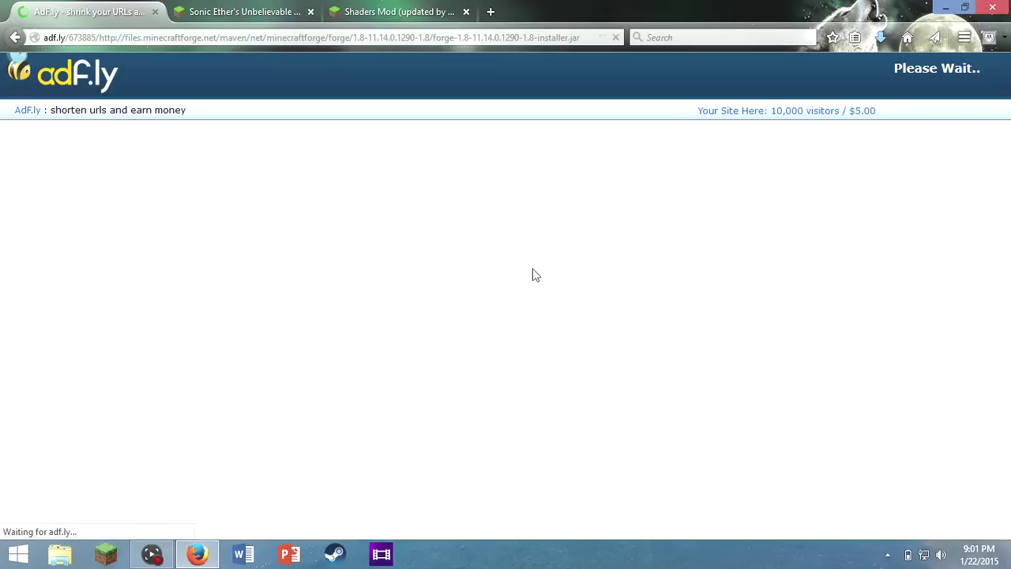
left_click(993, 72)
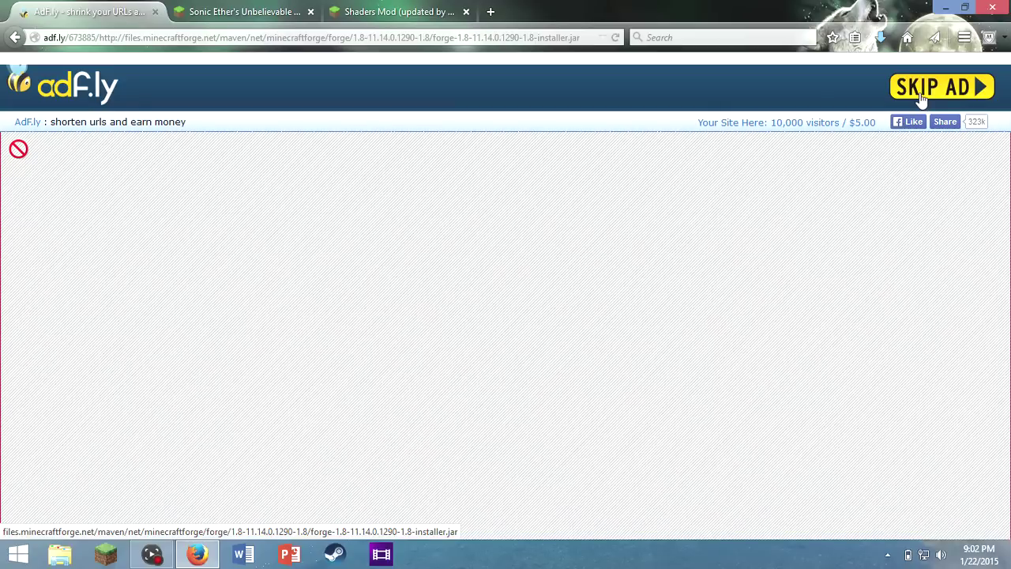
left_click(921, 96)
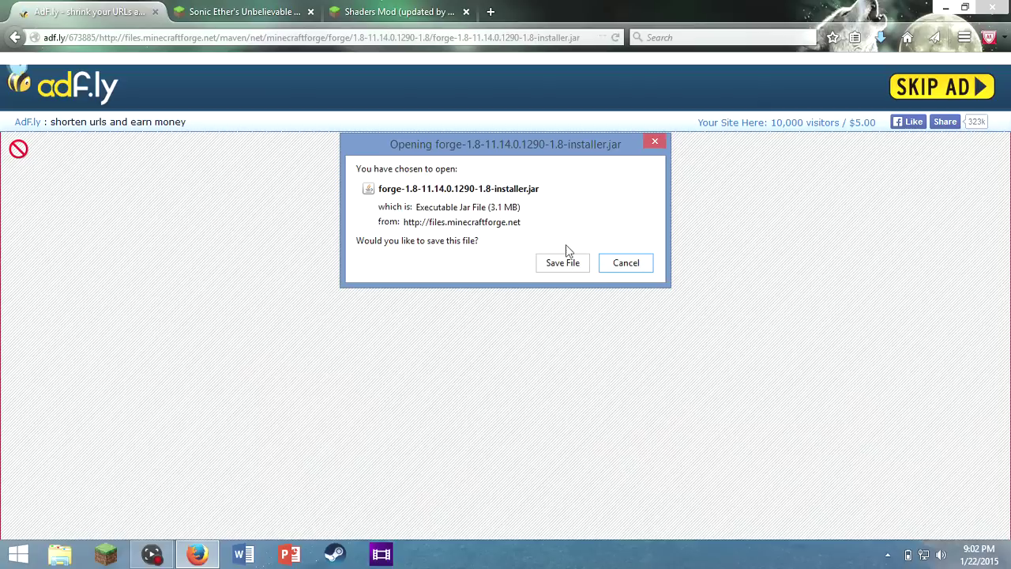
left_click(568, 264)
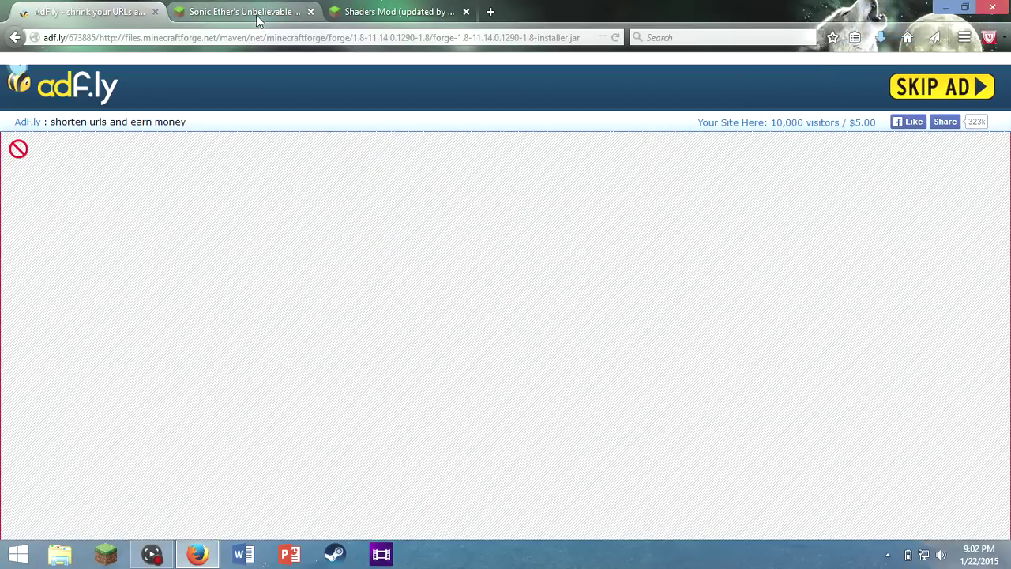
left_click(154, 12)
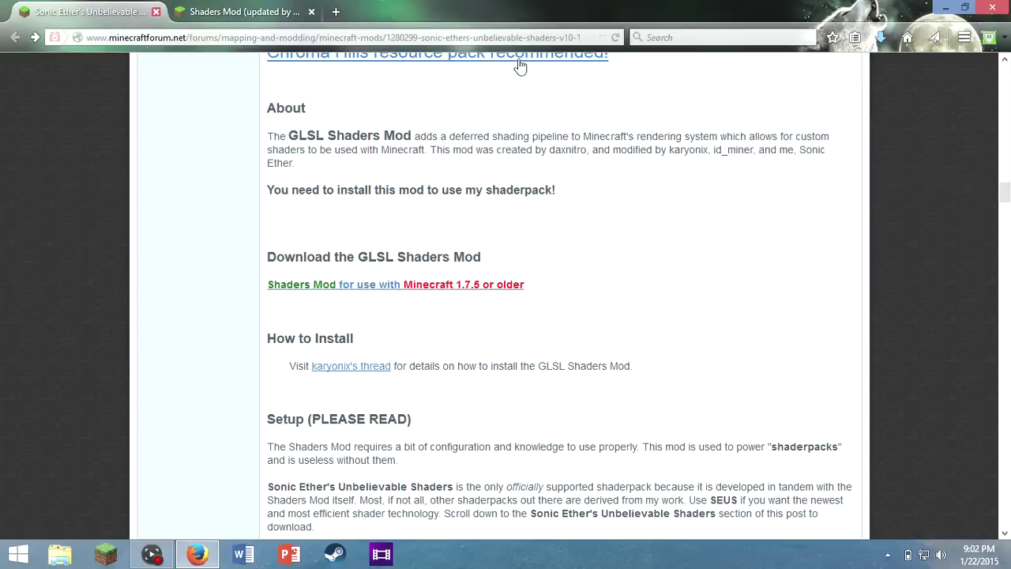
Step: Open forge-1.8-11.14.0.1290-1.8-installer from its download folder with Java(TM) Platform SE binary
left_click(881, 37)
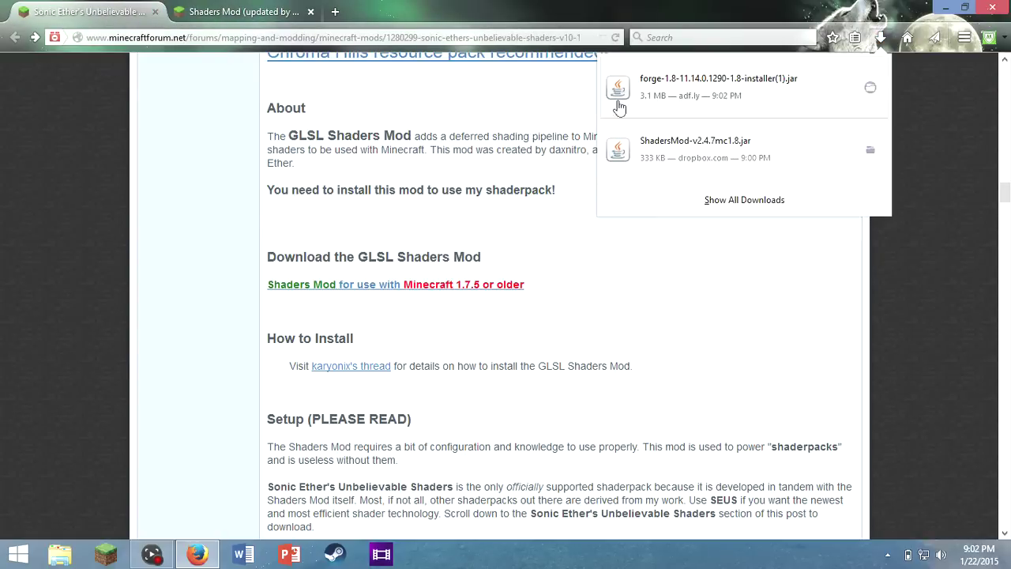
left_click(870, 88)
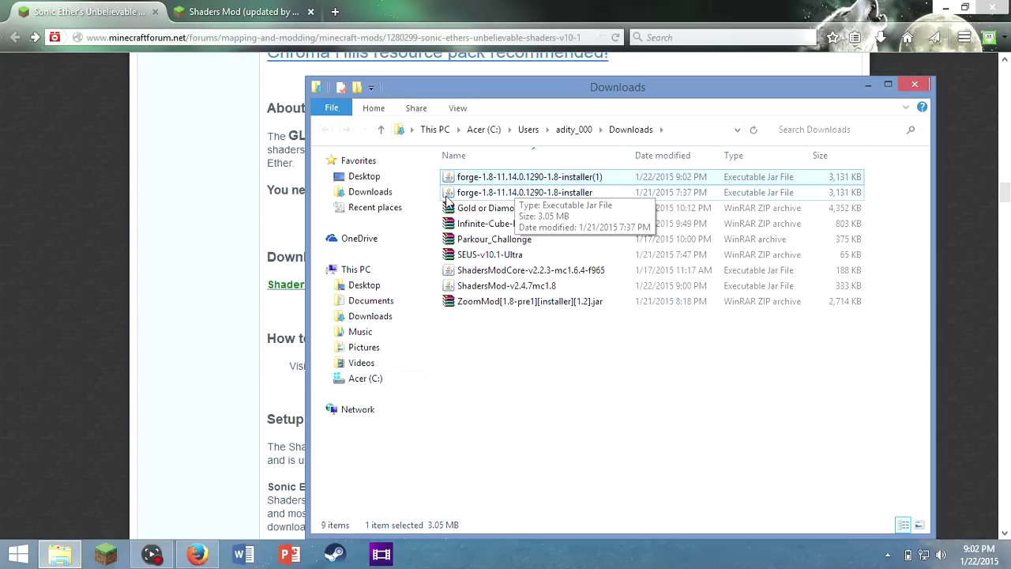
left_click(446, 195)
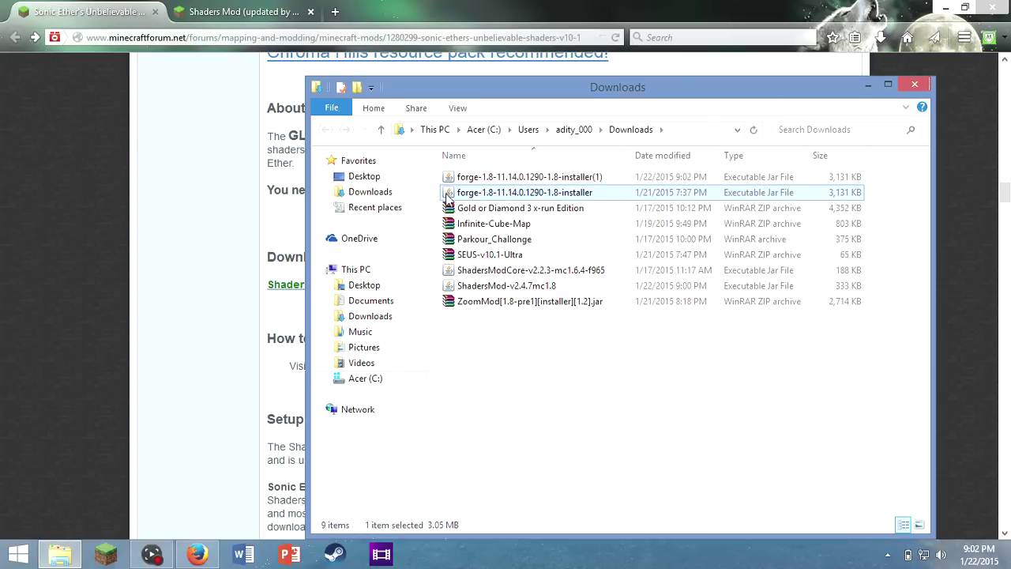
right_click(452, 198)
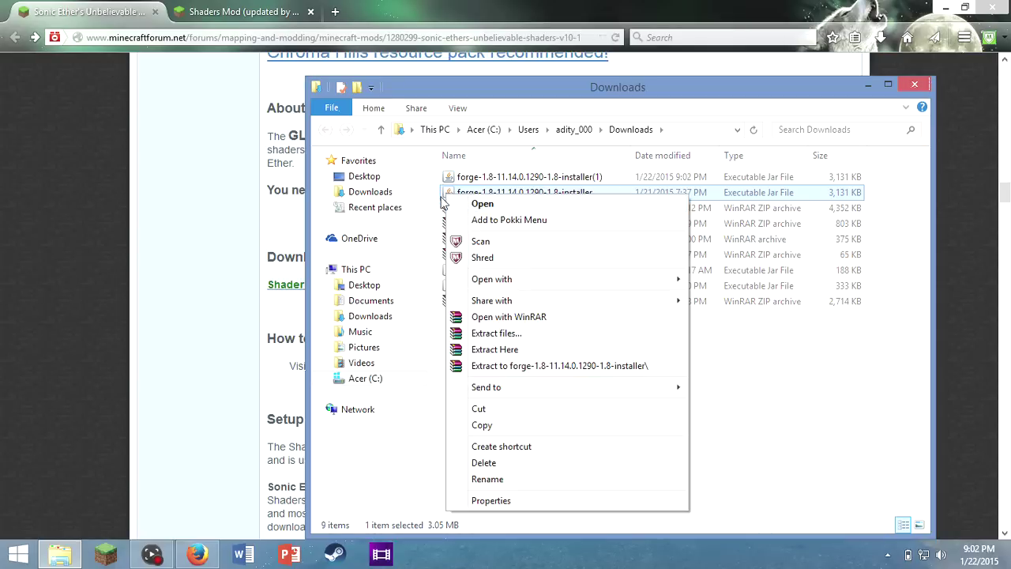
mouse_move(578, 285)
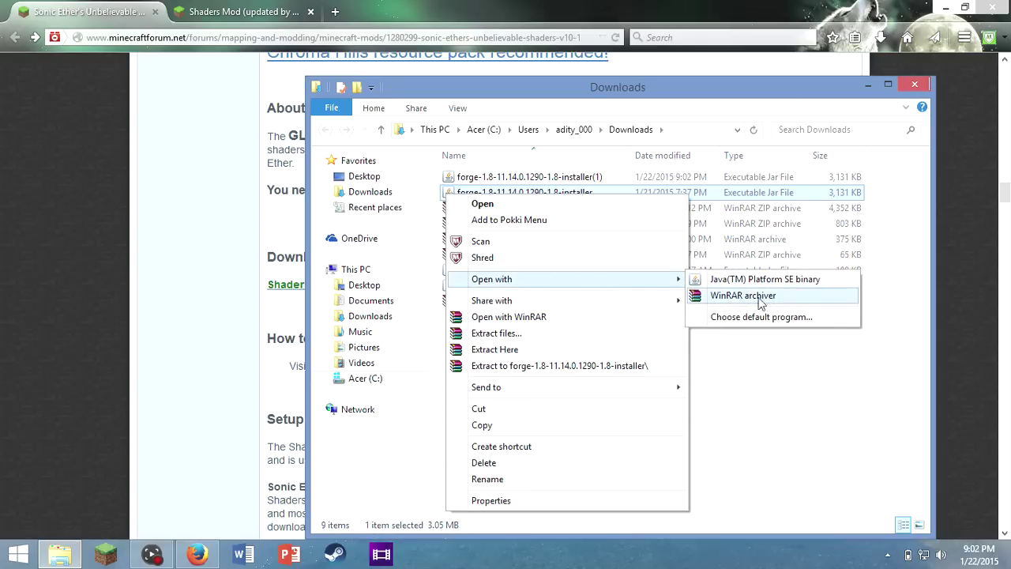
left_click(727, 282)
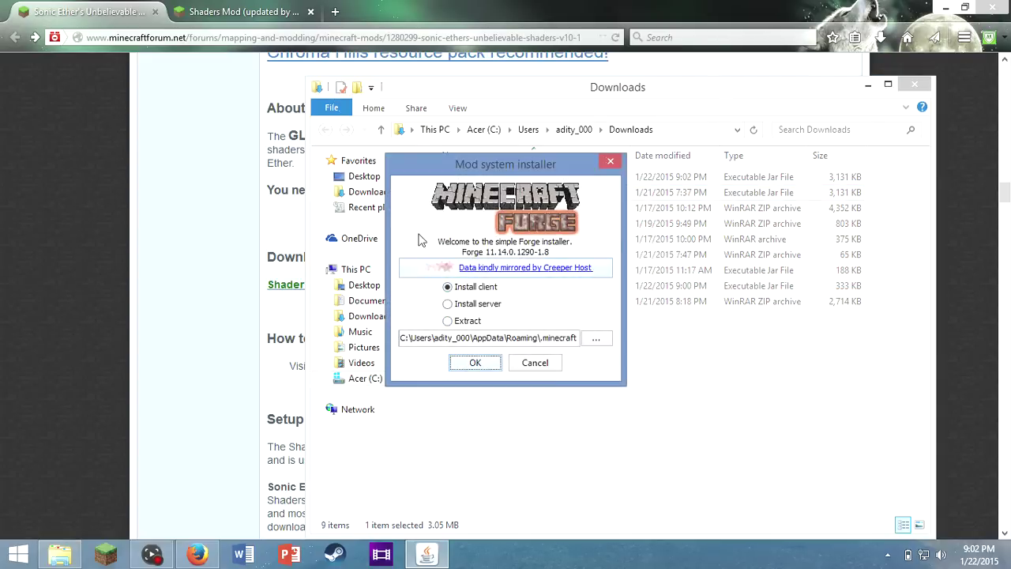
Step: Choose Install client in the Forge installer, cancel the installation and close the Downloads folder
left_click(458, 289)
left_click(533, 365)
left_click(915, 84)
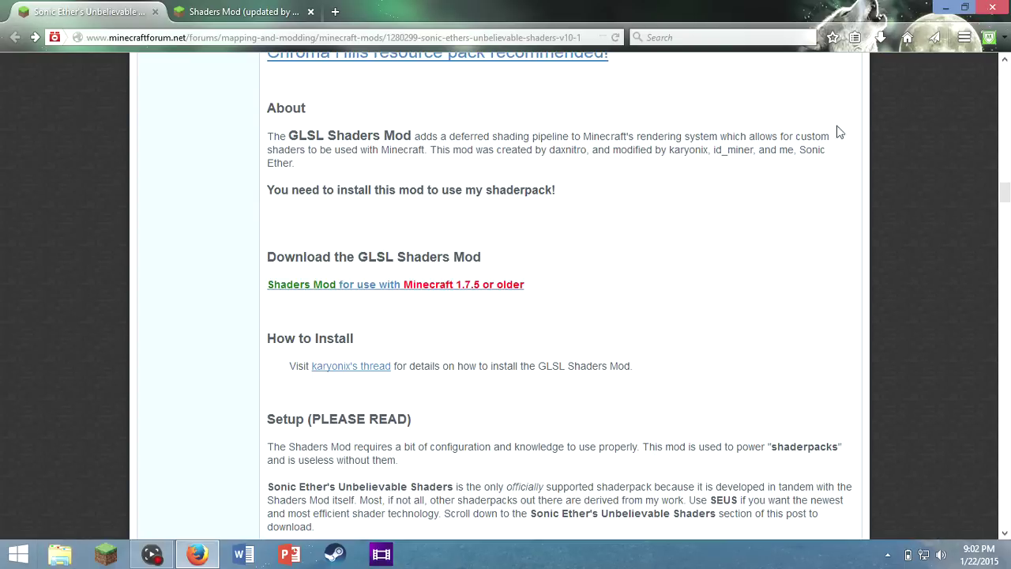
Step: Follow the Shaders Mod download link in the Sonic Ether thread to open karyonix's Shaders Mod thread
scroll(354, 228, "up", 3)
scroll(354, 228, "down", 8)
scroll(354, 232, "up", 1)
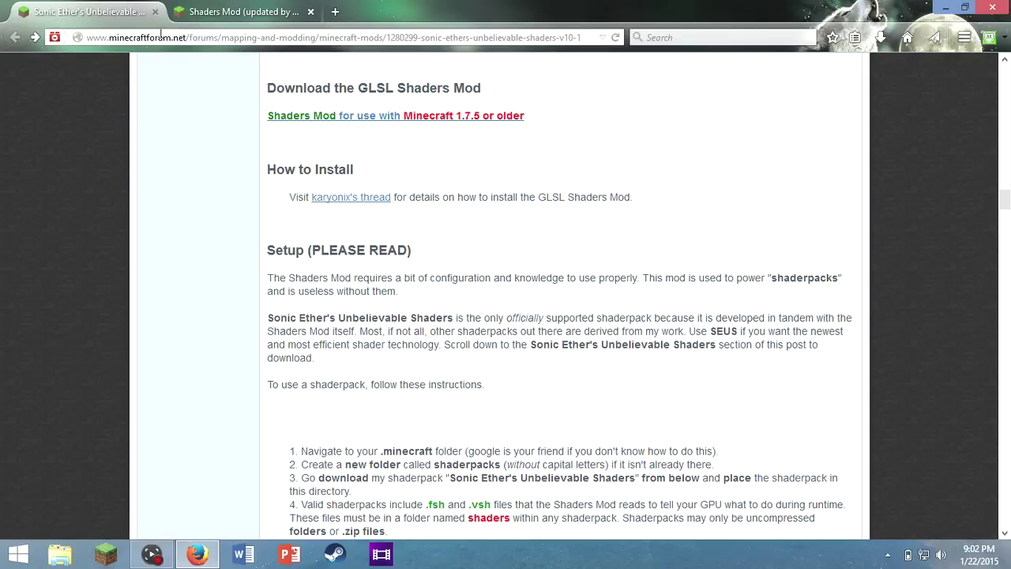
left_click(284, 37)
left_click_drag(268, 115, 524, 122)
left_click(481, 124)
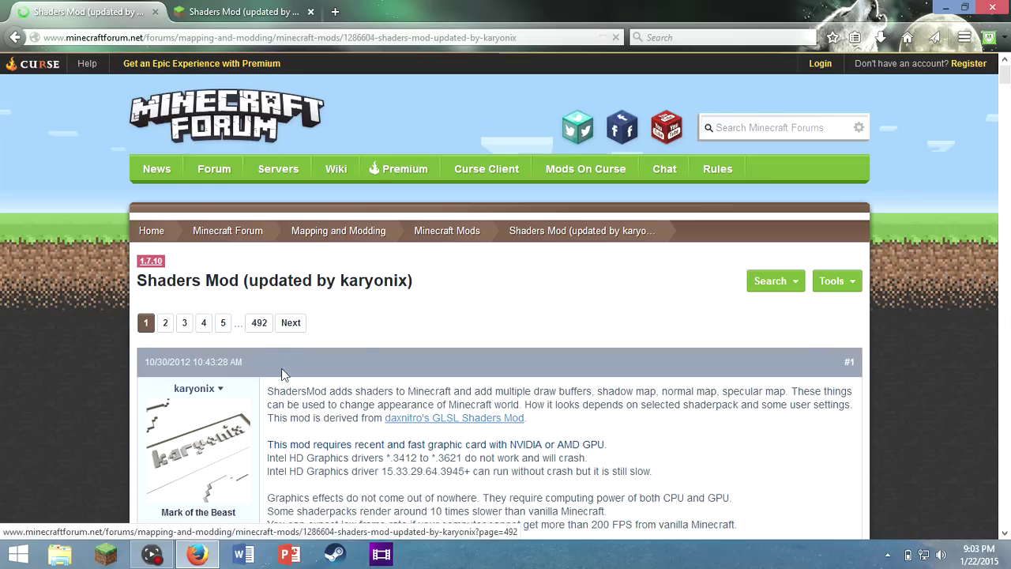
Step: Open a download link for ShadersMod v2.4.7 for Minecraft 1.8, then leave the ad page and close its tab
scroll(282, 371, "down", 6)
scroll(286, 308, "down", 1)
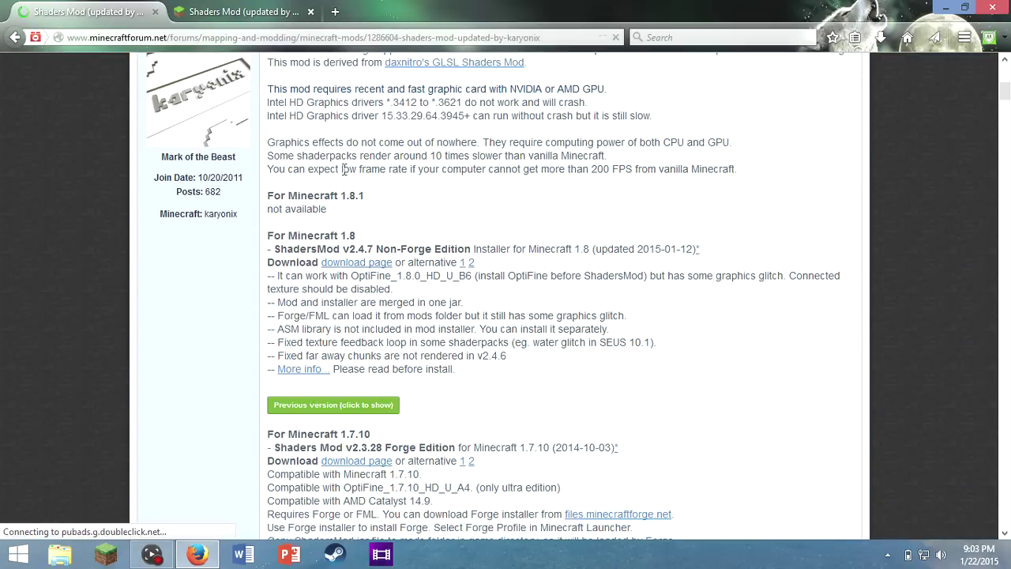
left_click(359, 263)
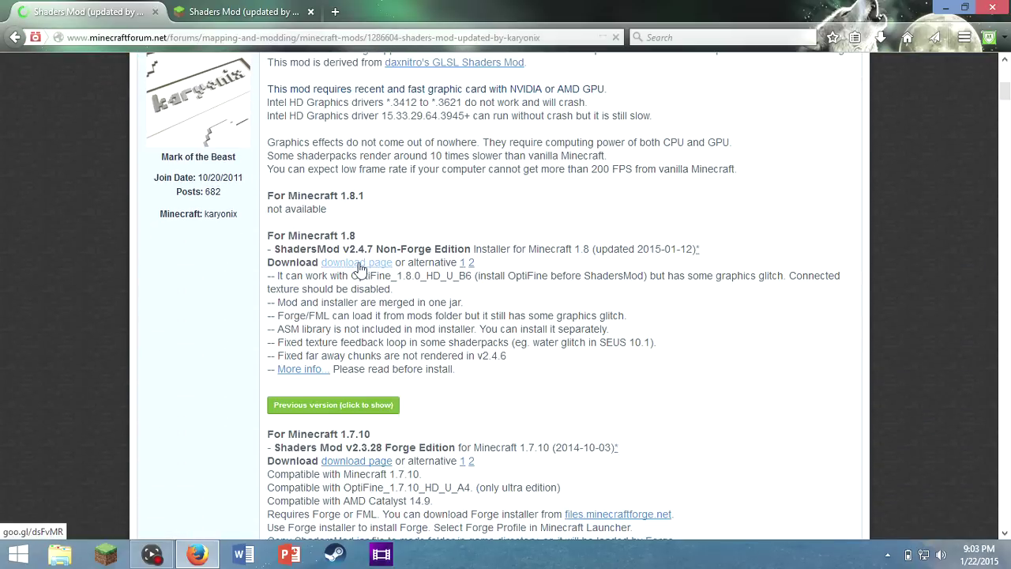
left_click(463, 264)
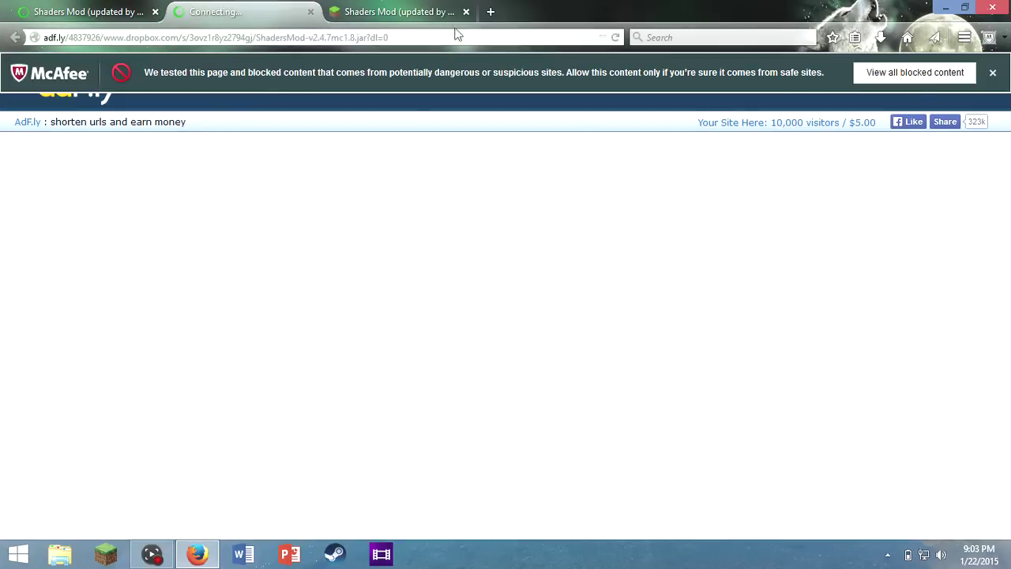
left_click(311, 12)
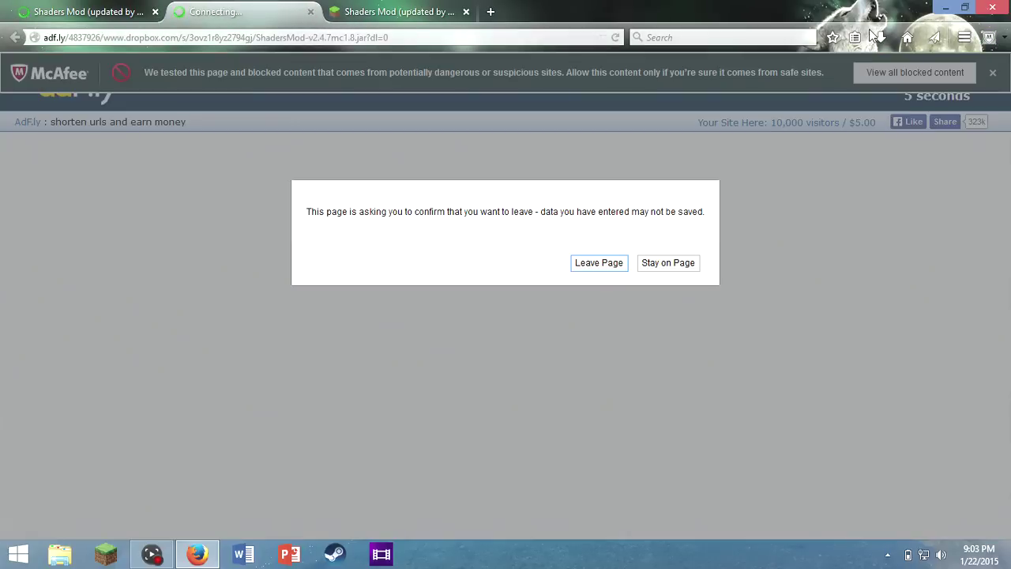
left_click(598, 266)
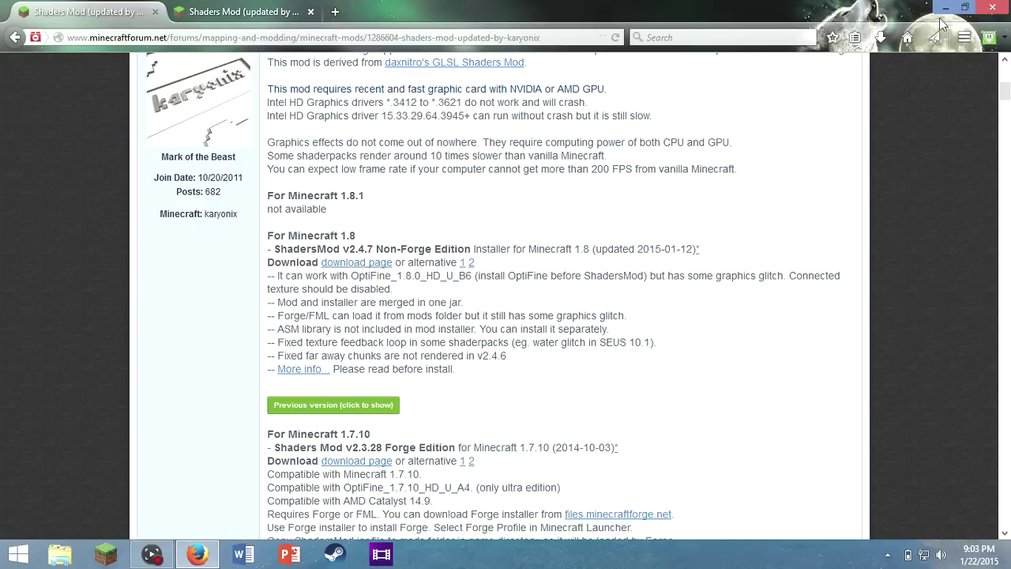
Step: Show the downloaded ShadersMod-v2.4.7mc1.8 in its folder, select it and minimize the folder window
left_click(880, 37)
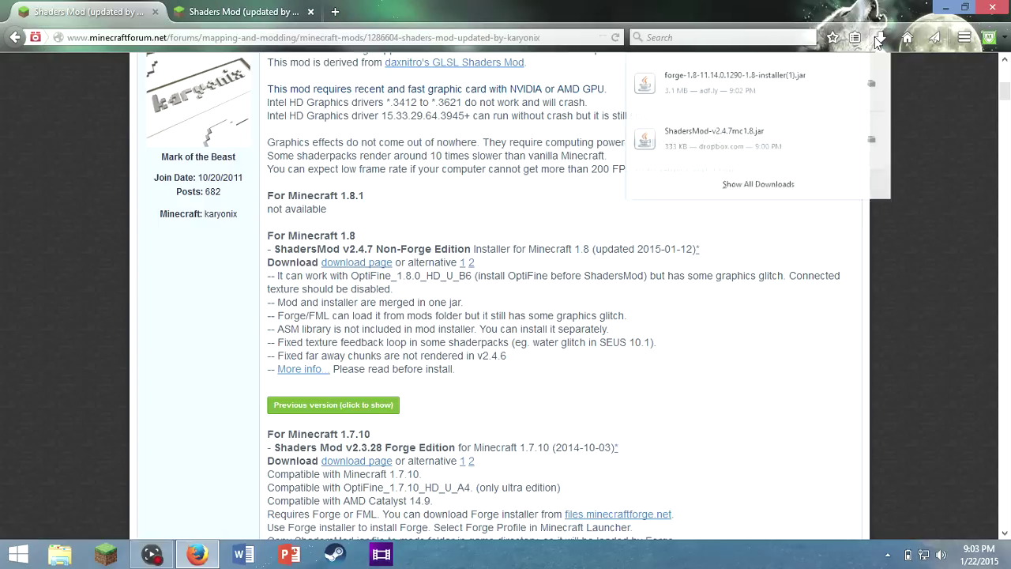
left_click(870, 149)
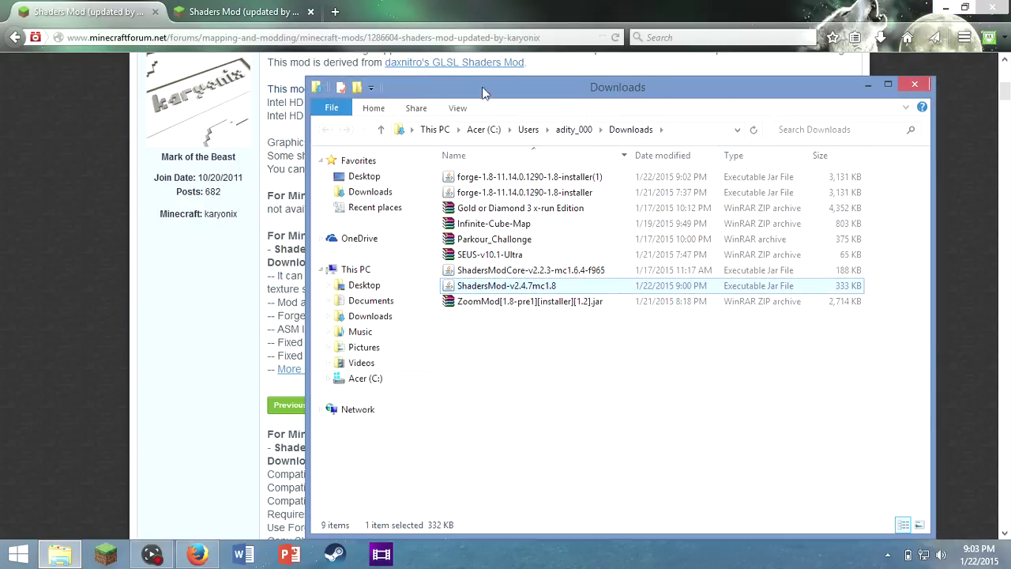
key("ctrl+a")
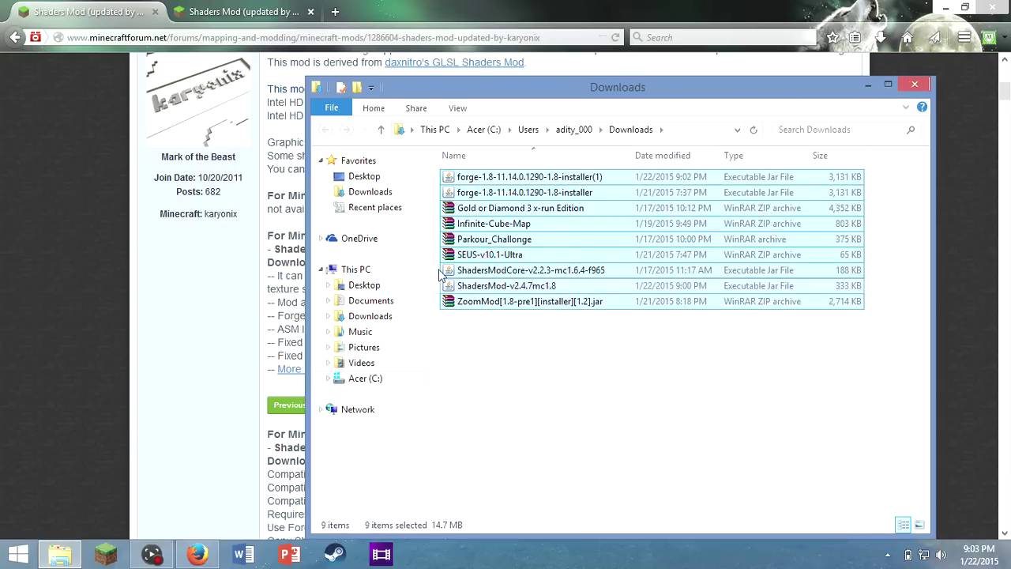
left_click(515, 352)
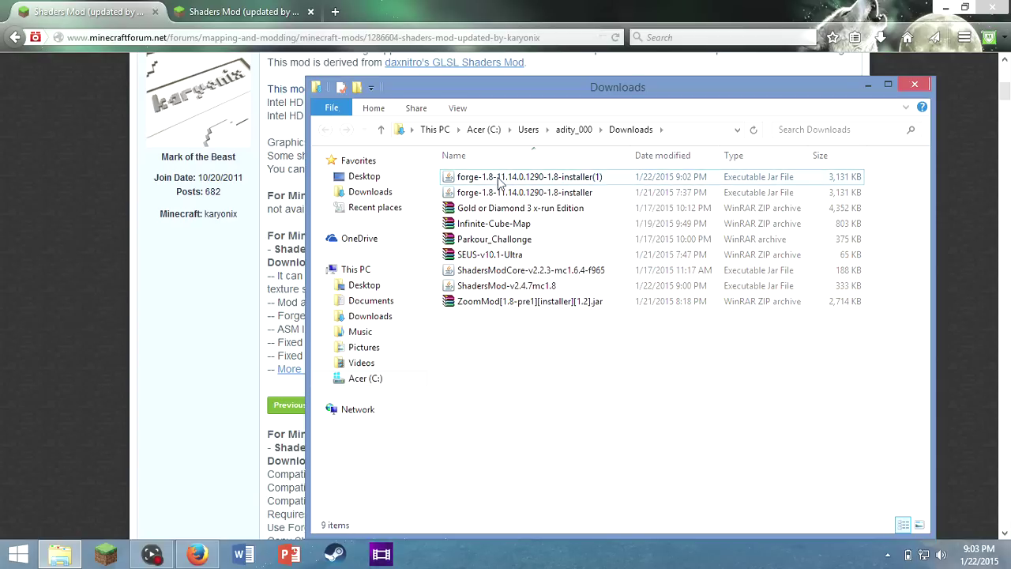
left_click_drag(515, 287, 578, 419)
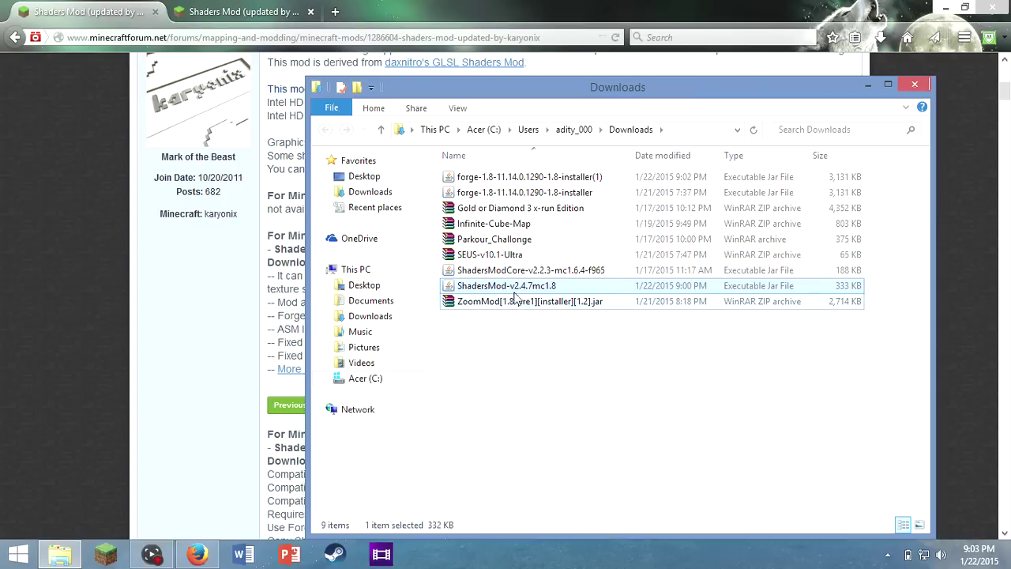
left_click(872, 87)
Step: Leave the Shaders Mod thread and go to the SEUS v10.1 downloads section of the Sonic Ether thread
left_click(155, 12)
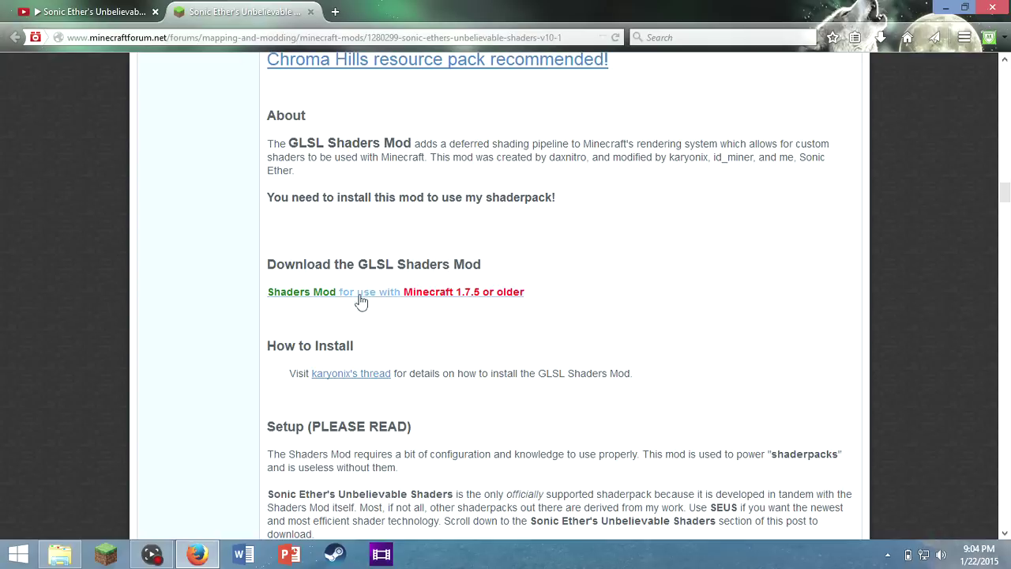
scroll(386, 334, "down", 8)
scroll(395, 345, "down", 5)
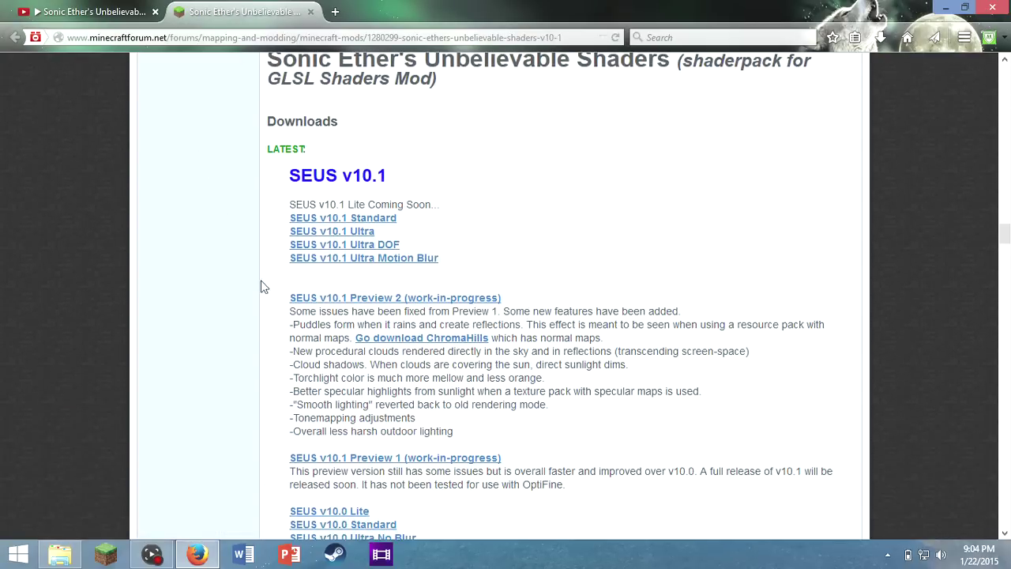
mouse_move(410, 196)
left_mouse_down()
mouse_move(442, 260)
mouse_move(411, 197)
left_mouse_up()
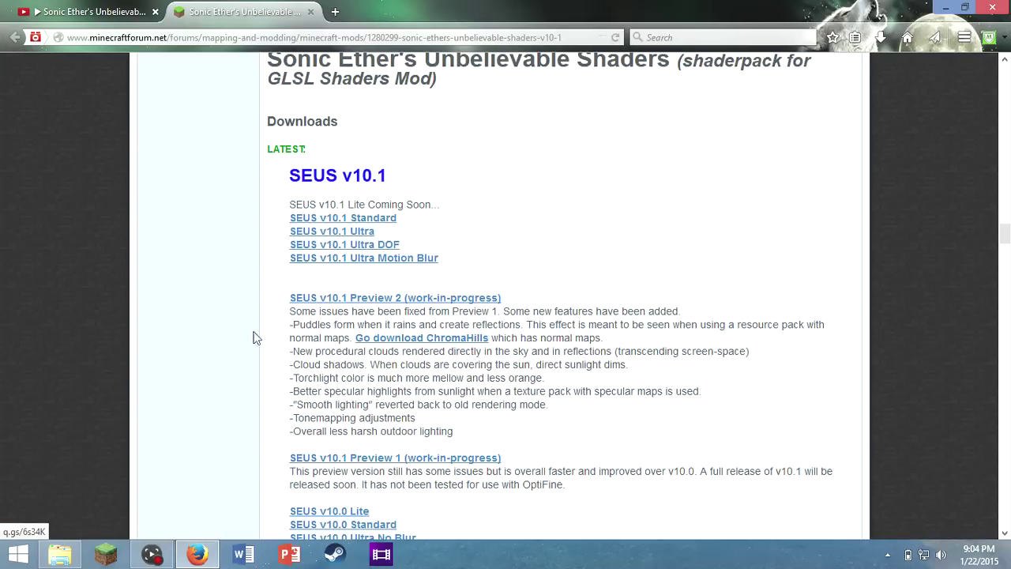
Step: Point out the downloaded SEUS-v10.1-Ultra archive in the Downloads folder and minimize the folder window
left_click(60, 554)
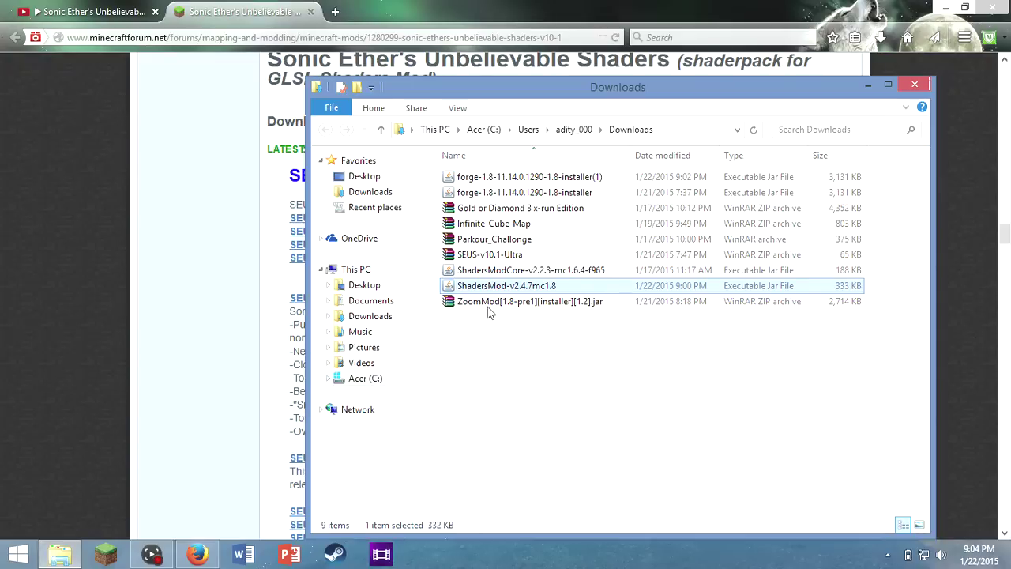
left_click(512, 257)
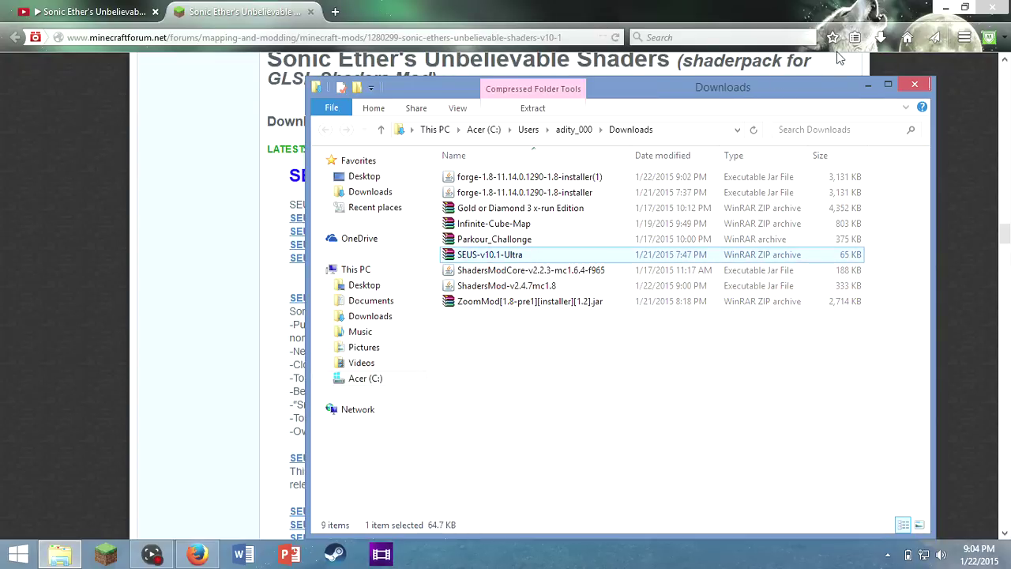
left_click(866, 87)
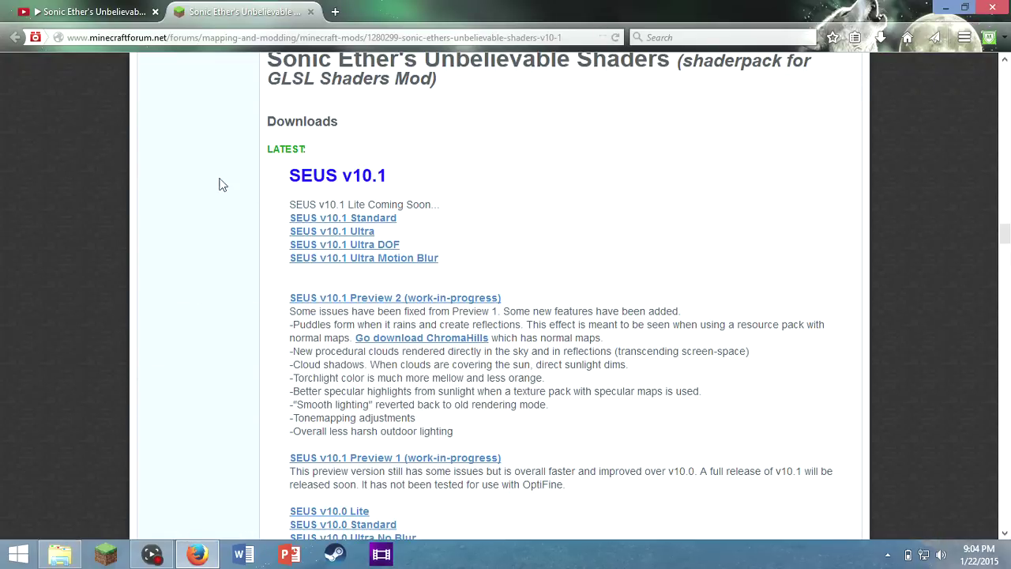
Step: Close the remaining browser tabs and move the SEUS-v10.1-Ultra archive from the Downloads folder to the desktop
left_click(155, 12)
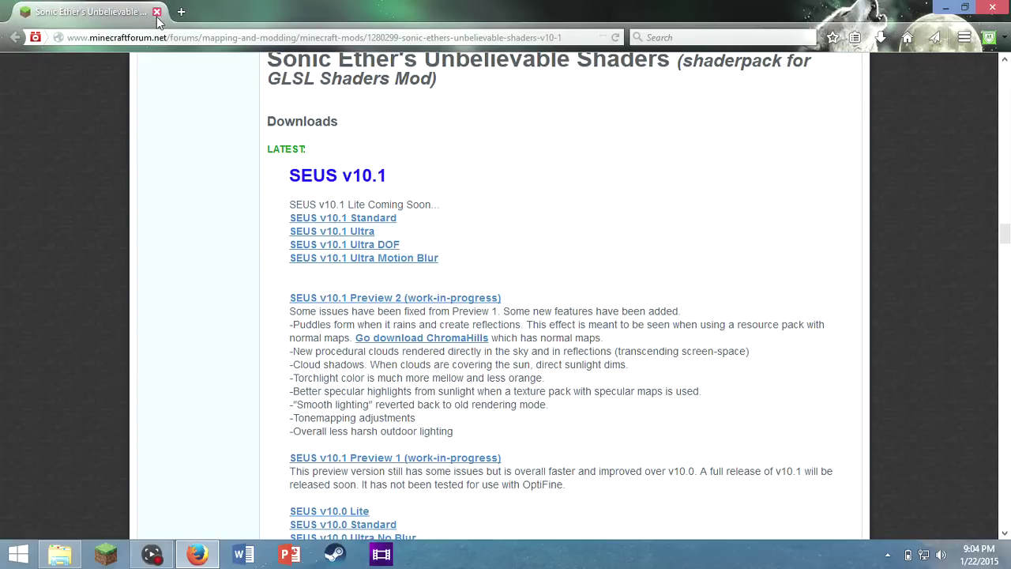
left_click(155, 11)
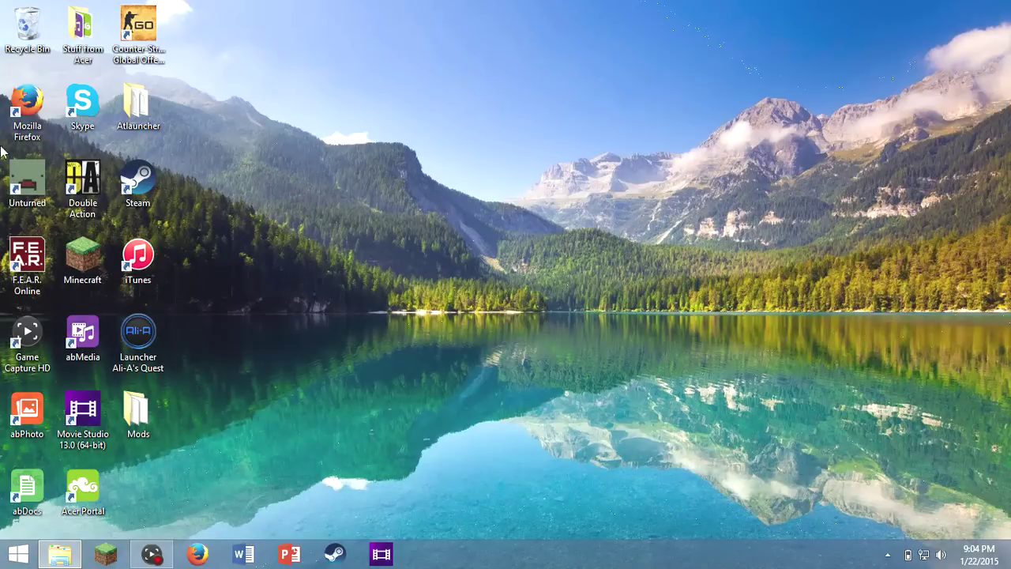
left_click(70, 554)
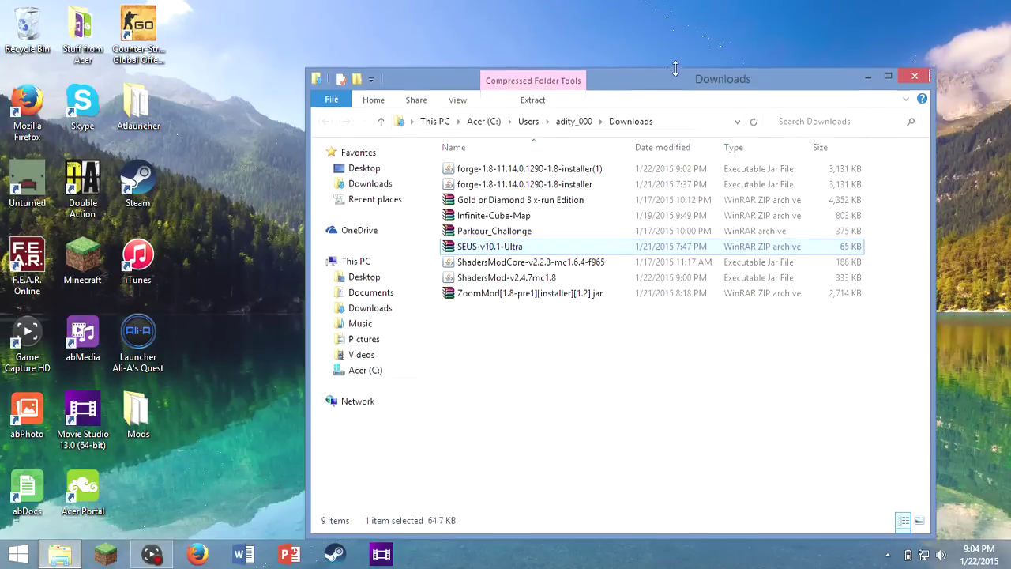
left_click_drag(622, 92, 630, 59)
left_click_drag(605, 222, 213, 335)
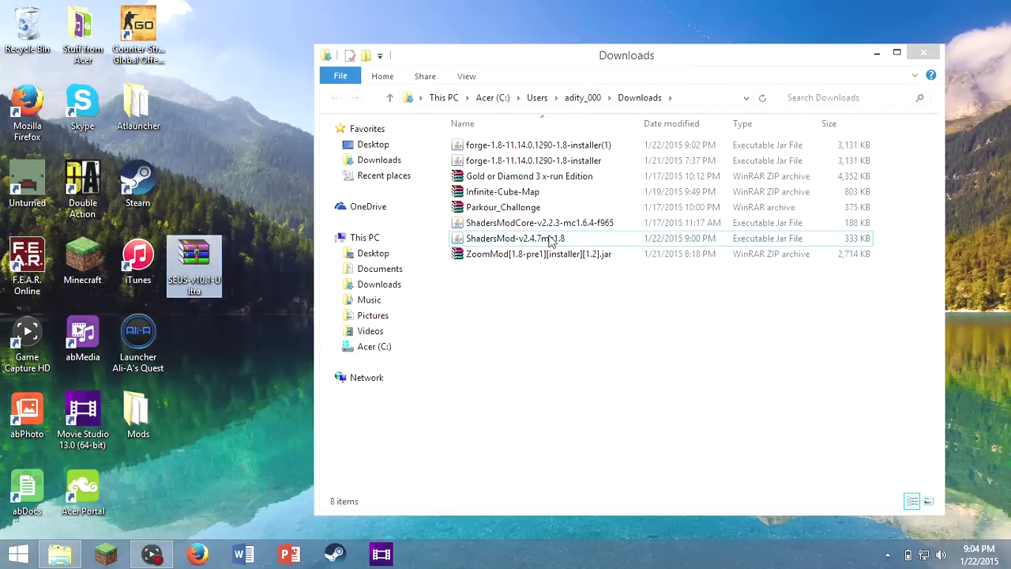
Step: Move ShadersMod-v2.4.7mc1.8 from Downloads to the desktop, close the folder and place it beside the SEUS archive in an empty desktop area
left_click_drag(551, 242, 253, 372)
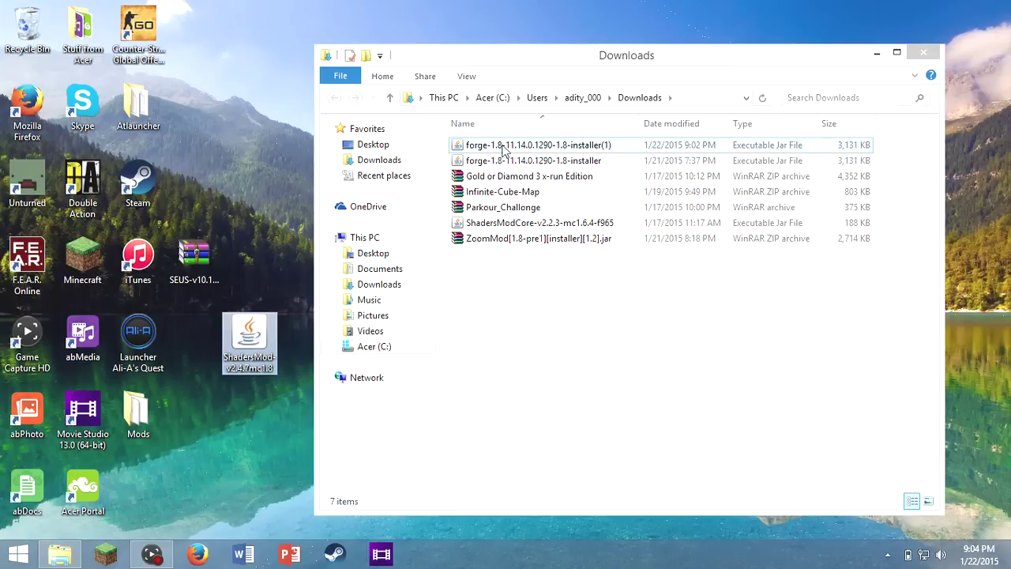
left_click(924, 52)
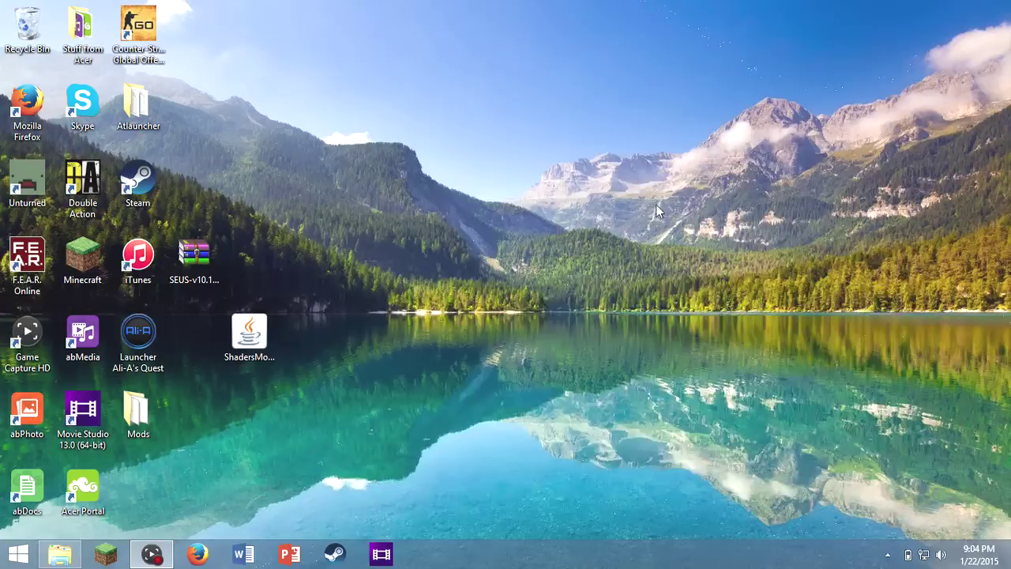
left_click_drag(193, 257, 637, 184)
left_click_drag(260, 336, 611, 198)
left_click(201, 224)
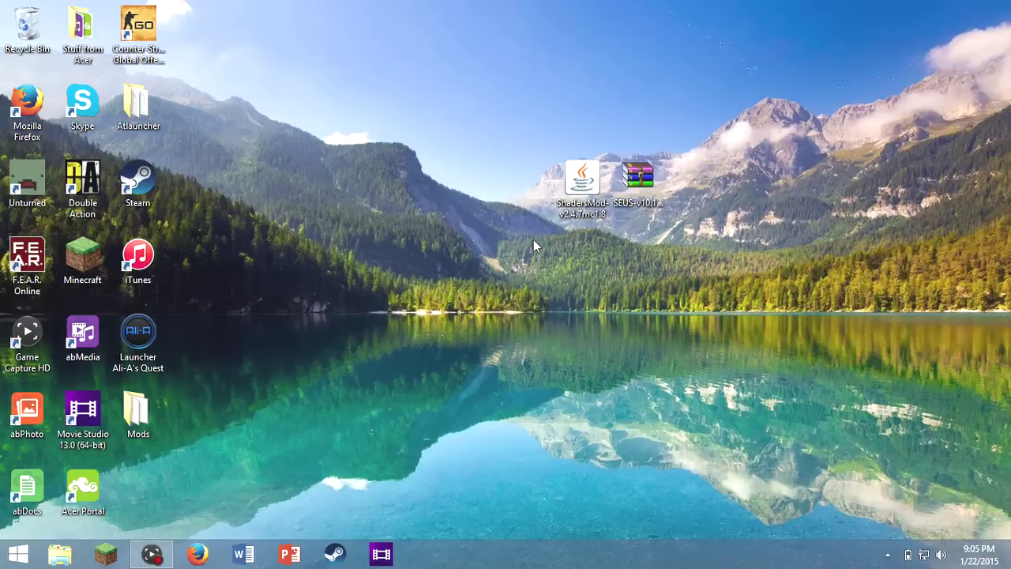
Step: Open the Roaming folder by running %appdata% and enter the .minecraft folder
key("super+r")
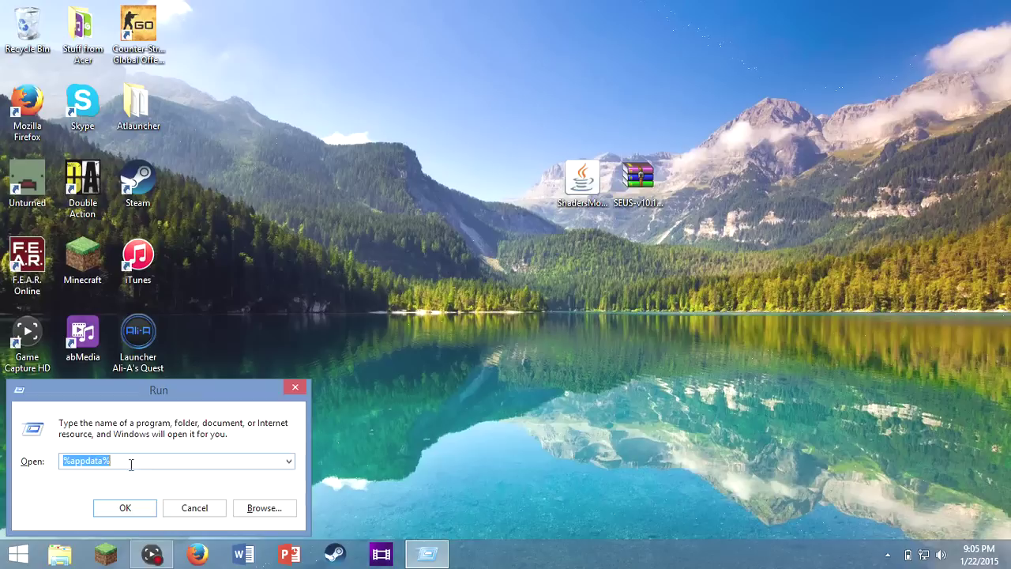
left_click(67, 463)
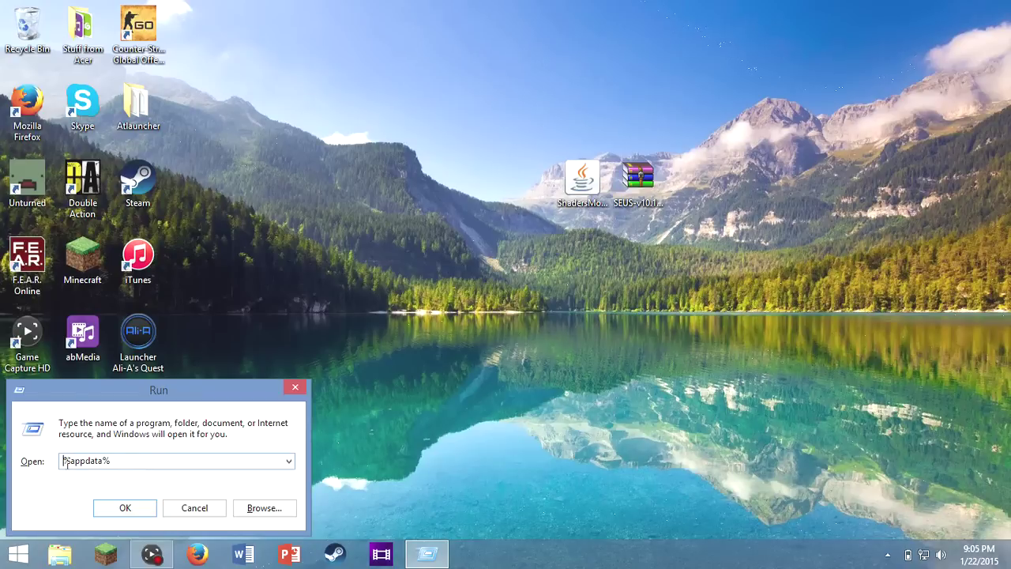
left_click_drag(102, 462, 120, 458)
left_click(134, 505)
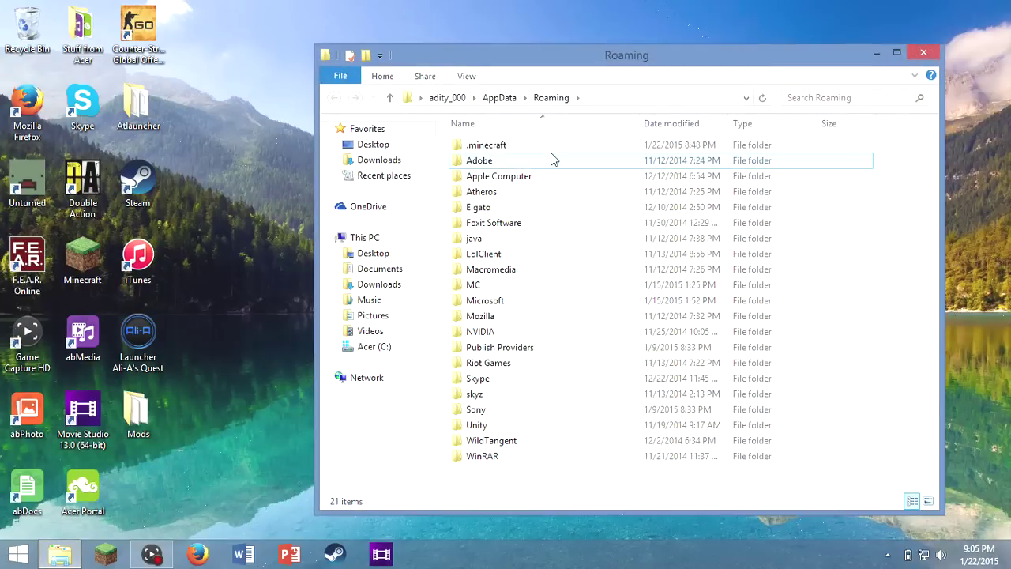
left_click(486, 150)
double_click(514, 150)
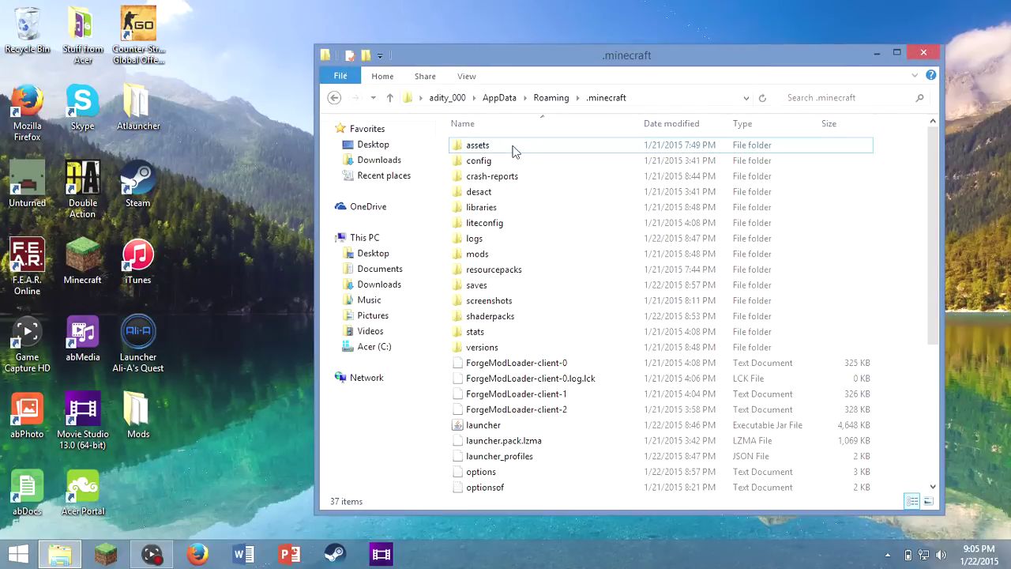
Step: Move ShadersMod-v2.4.7mc1.8 from the desktop into the mods folder and return to the .minecraft folder
double_click(520, 255)
left_click_drag(621, 64, 605, 258)
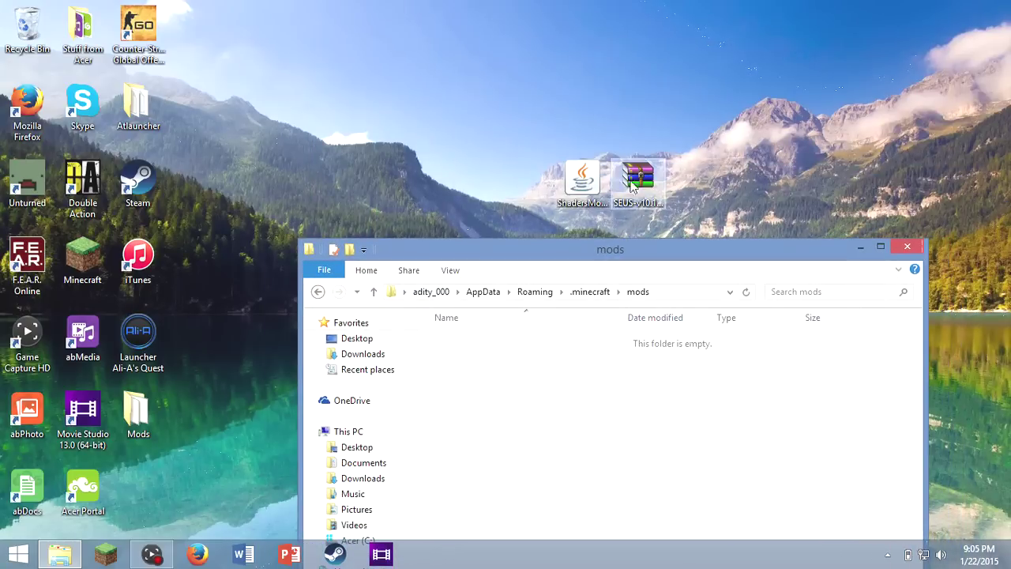
left_click_drag(587, 180, 639, 373)
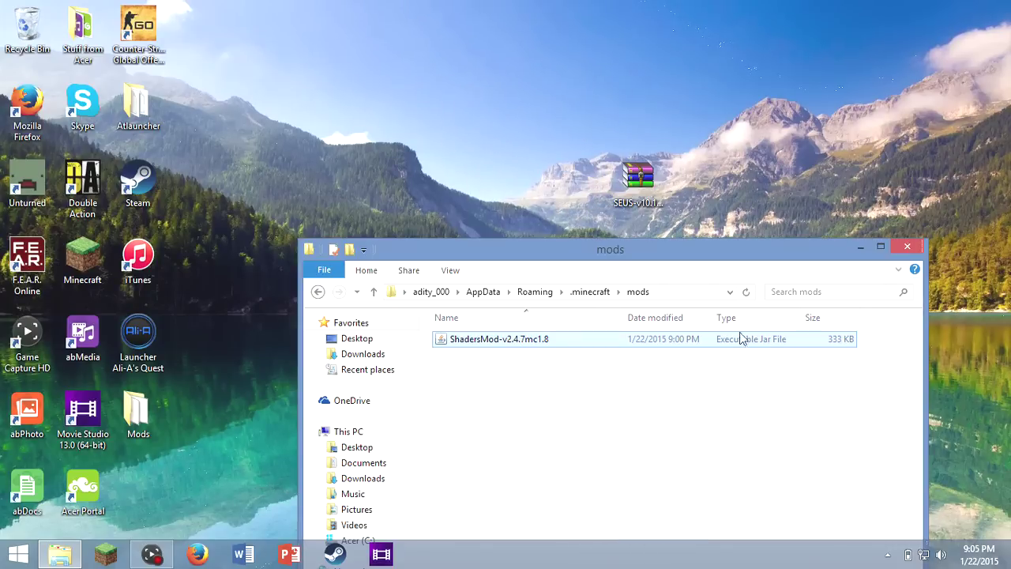
left_click(588, 291)
left_click_drag(485, 274, 491, 79)
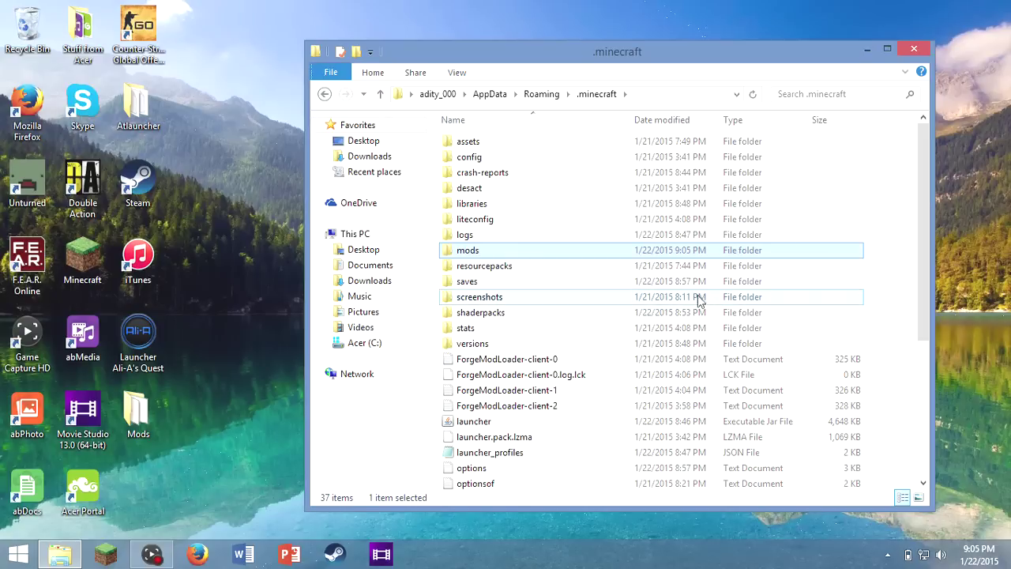
Step: Try to create a new folder named mods in .minecraft, declining to merge it with the existing one
left_click(887, 208)
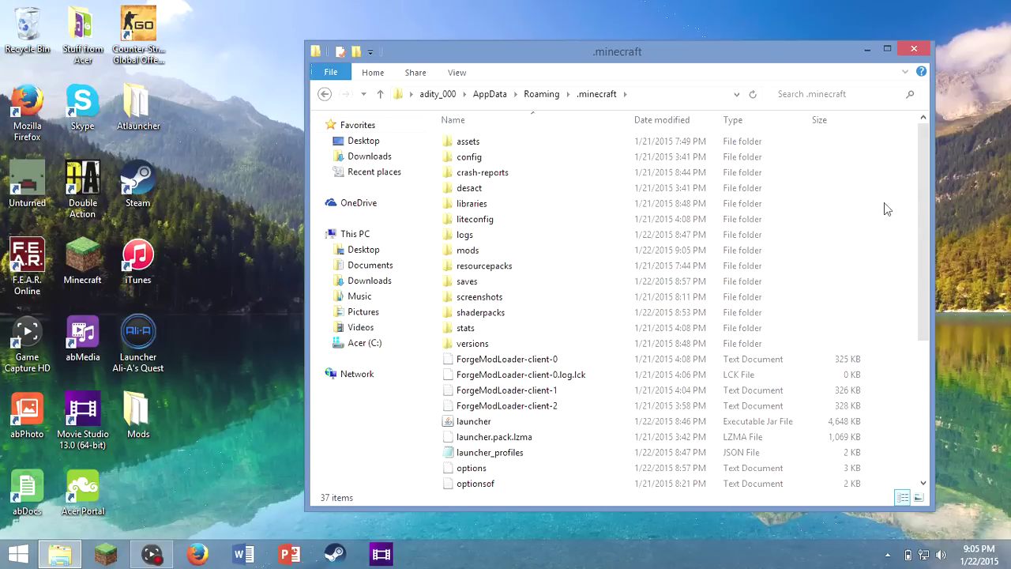
right_click(886, 208)
mouse_move(898, 412)
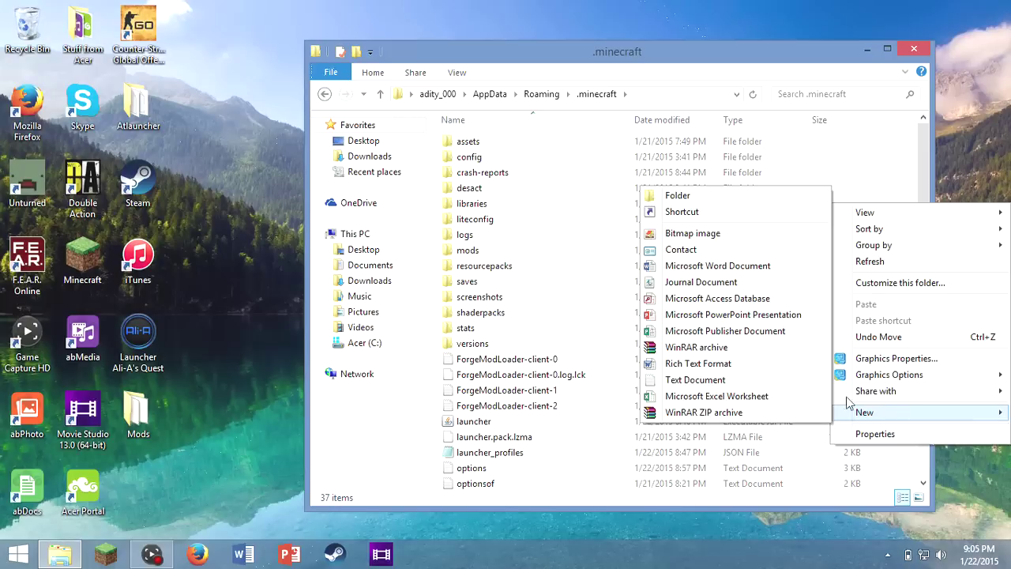
left_click(711, 198)
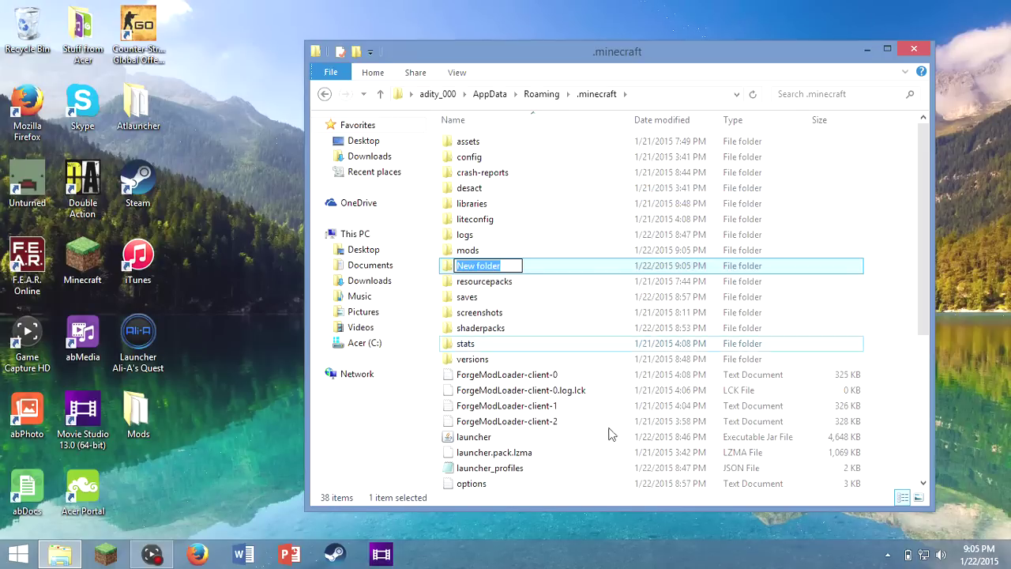
type("mods")
key("Return")
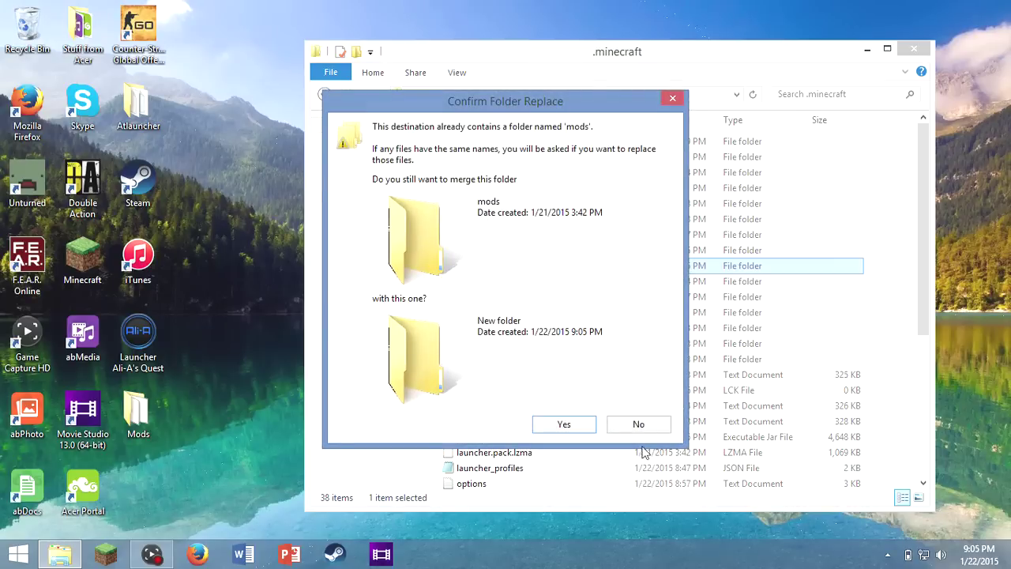
left_click(641, 422)
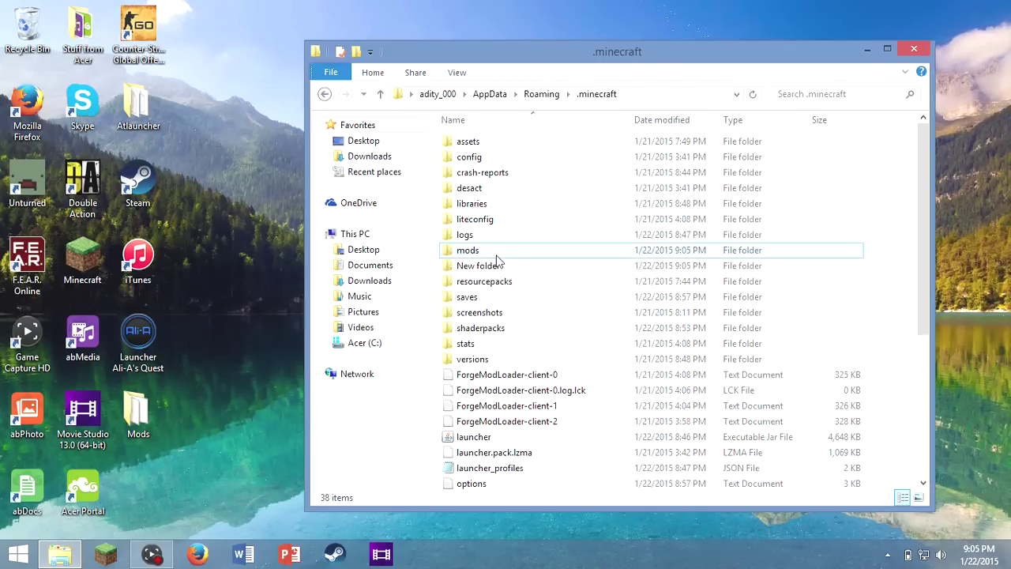
Step: Look inside the shaderpacks folder, return to .minecraft and uncover the SEUS archive on the desktop
double_click(502, 335)
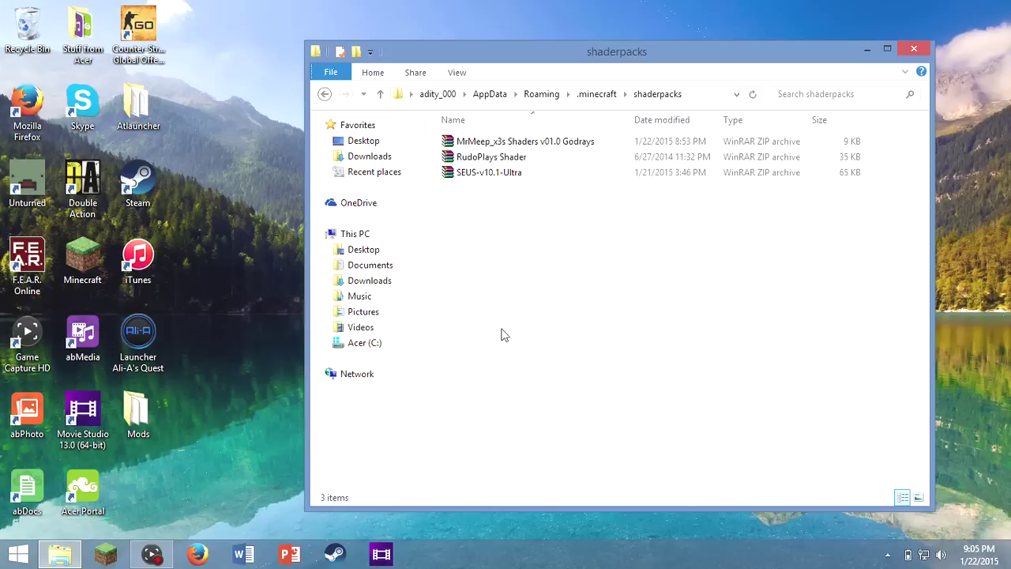
left_click(323, 94)
left_click_drag(582, 51, 582, 225)
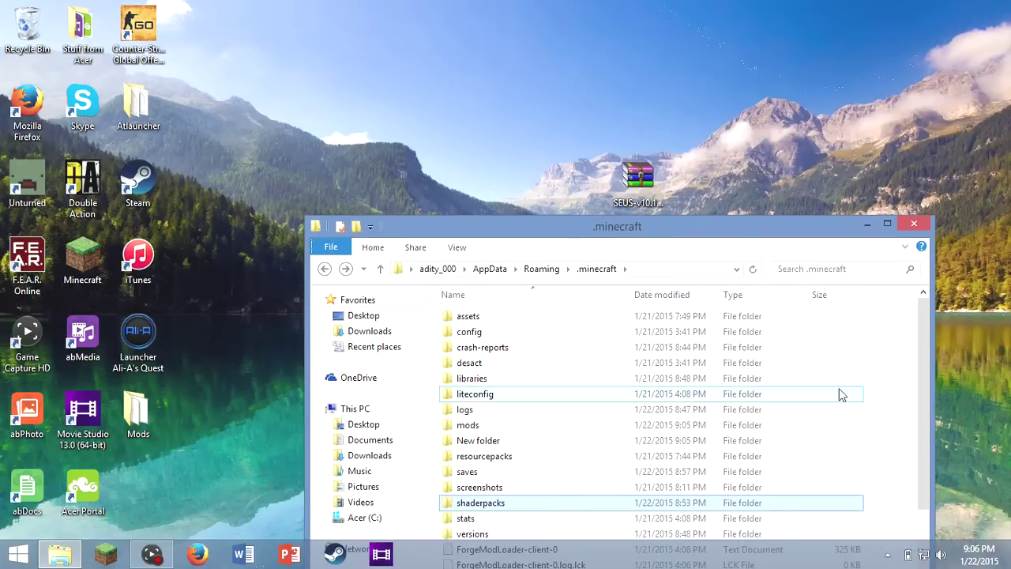
right_click(875, 391)
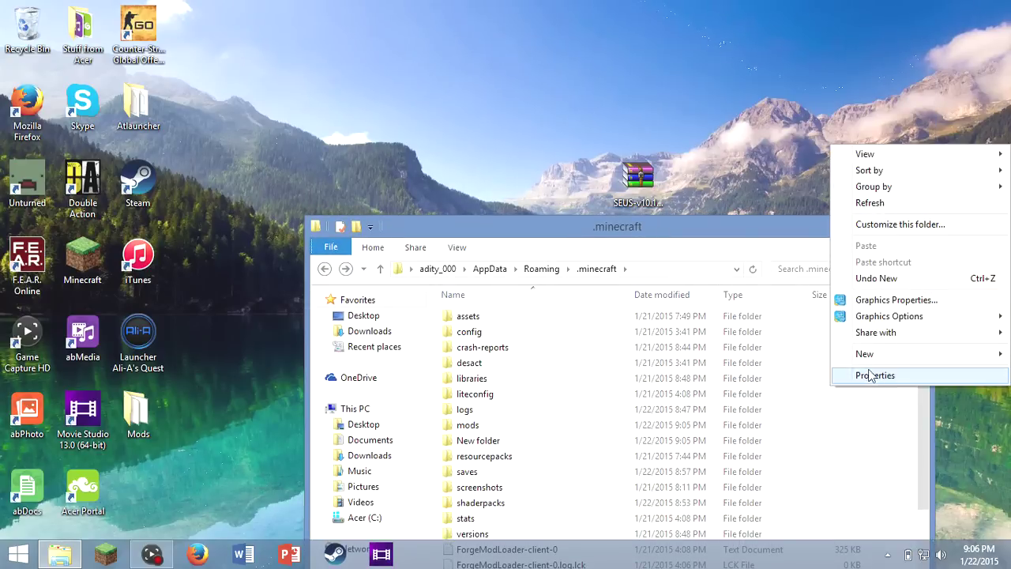
mouse_move(869, 356)
left_click(484, 174)
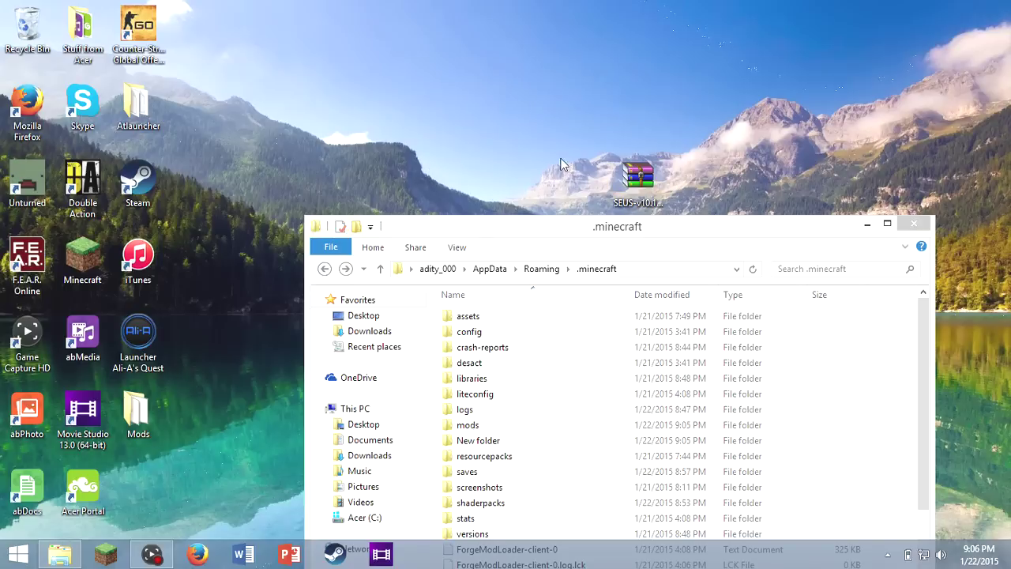
Step: Open the shaderpacks folder, send the duplicate SEUS archive on the desktop to the Recycle Bin and close the folder window
double_click(496, 504)
left_click_drag(639, 176, 27, 31)
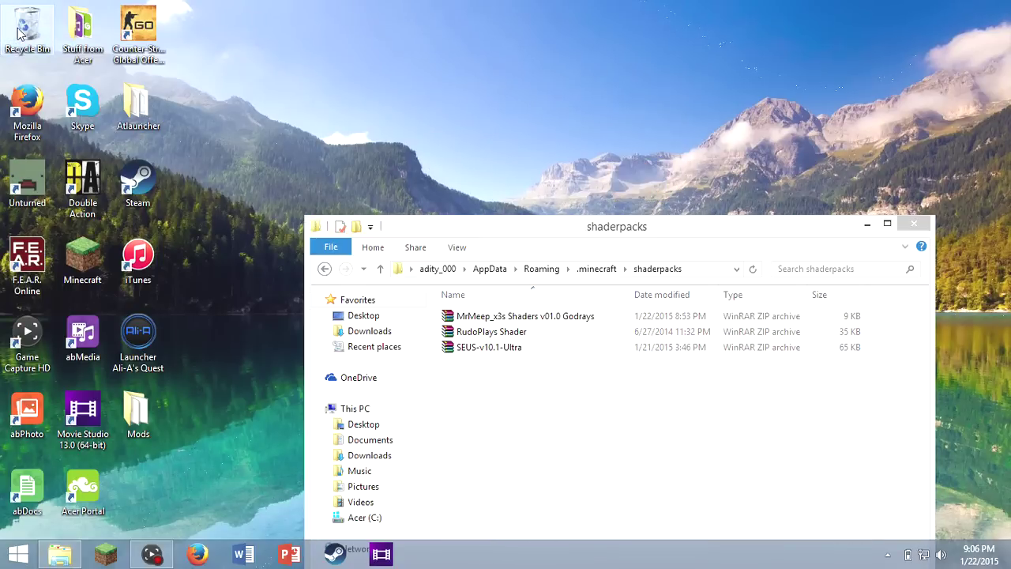
left_click(905, 227)
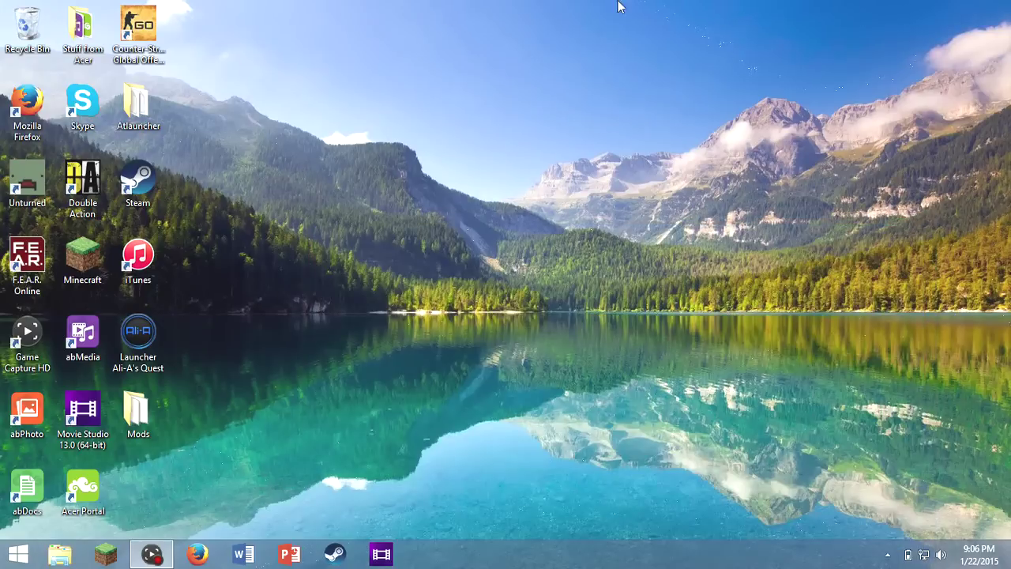
Step: Start the Minecraft Launcher and position its window so the profile controls are fully in view
left_click(105, 556)
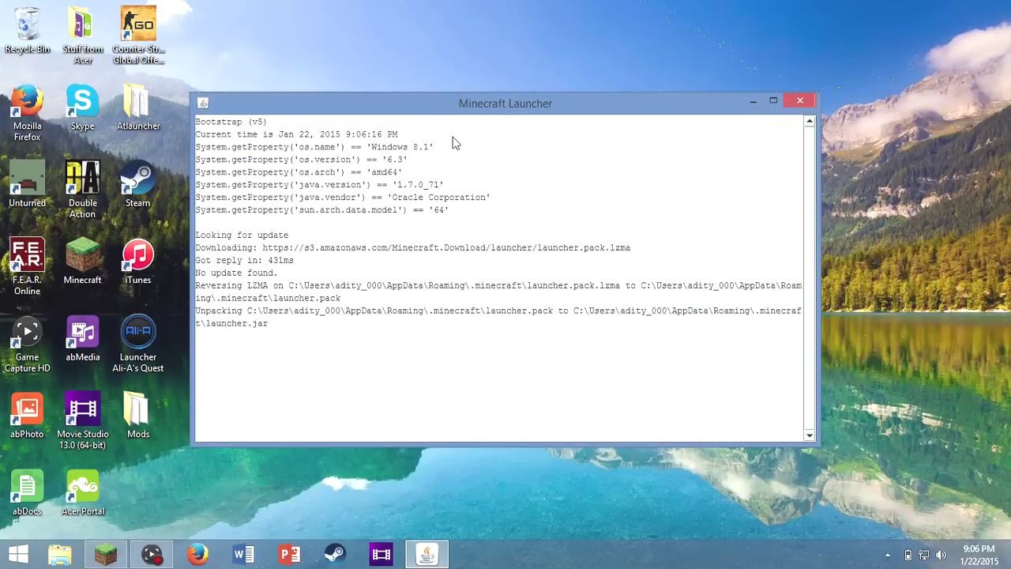
left_click_drag(573, 93, 627, 162)
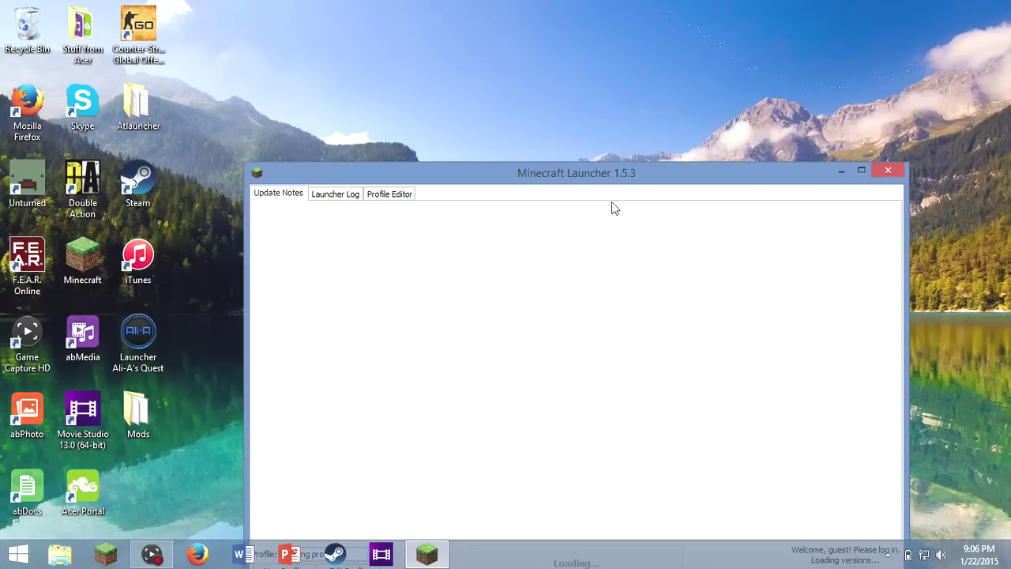
left_click_drag(614, 170, 604, 77)
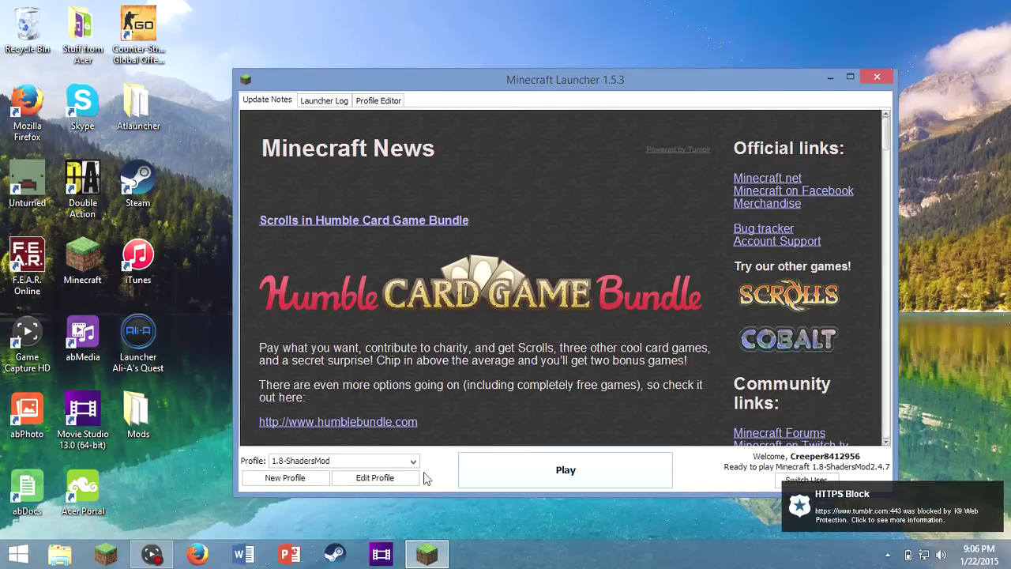
Step: Set the version of the profile named after the account's username to release 1.8-Forge11.14.0.1290-1.8 and save the profile
left_click(340, 461)
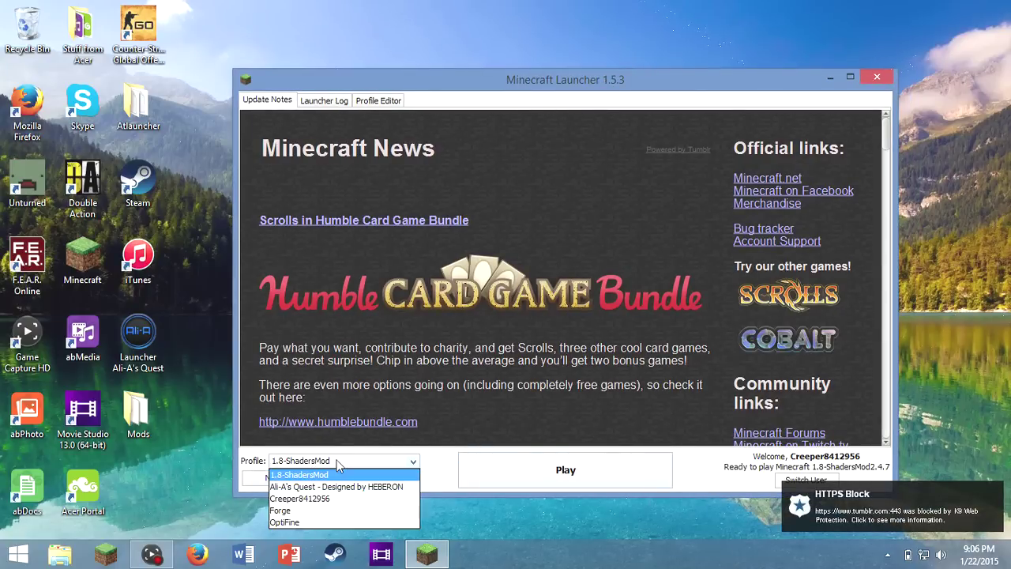
left_click(320, 499)
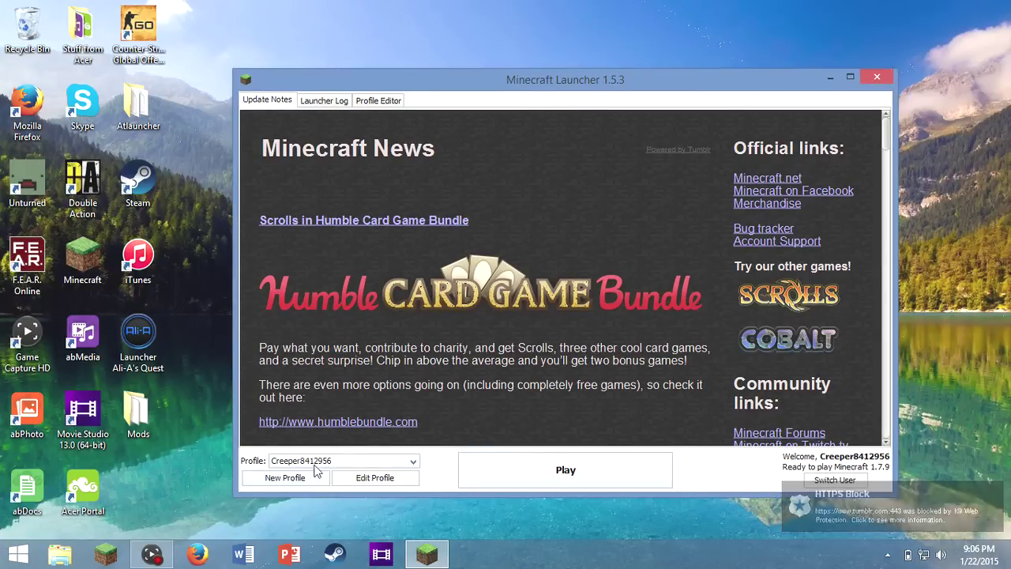
left_click(334, 463)
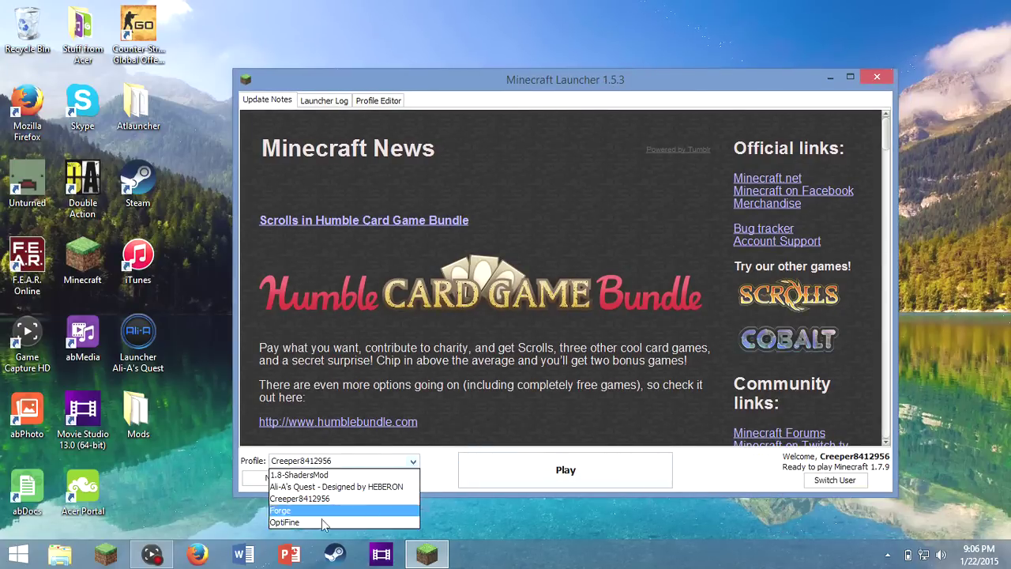
left_click(334, 465)
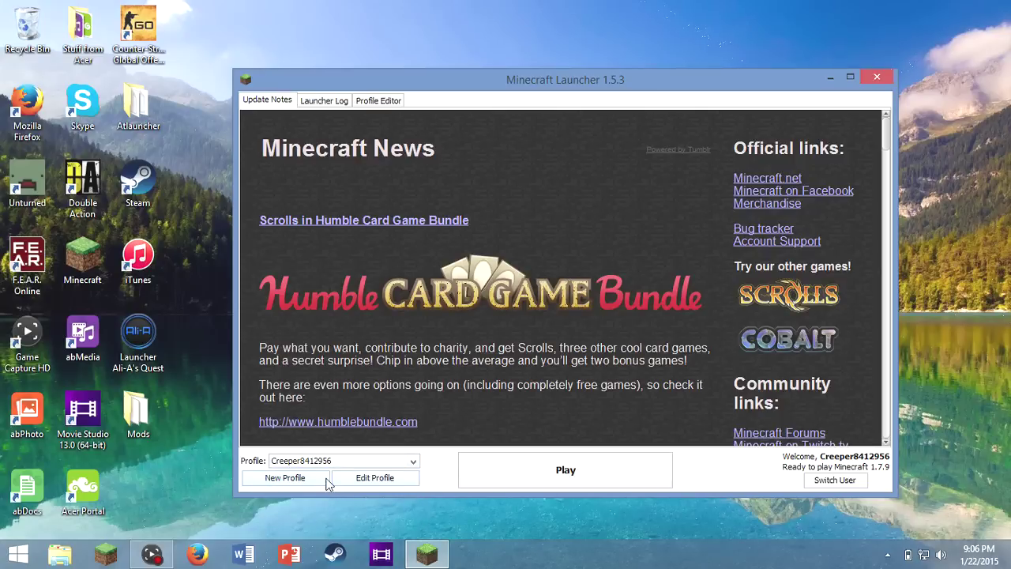
left_click(342, 479)
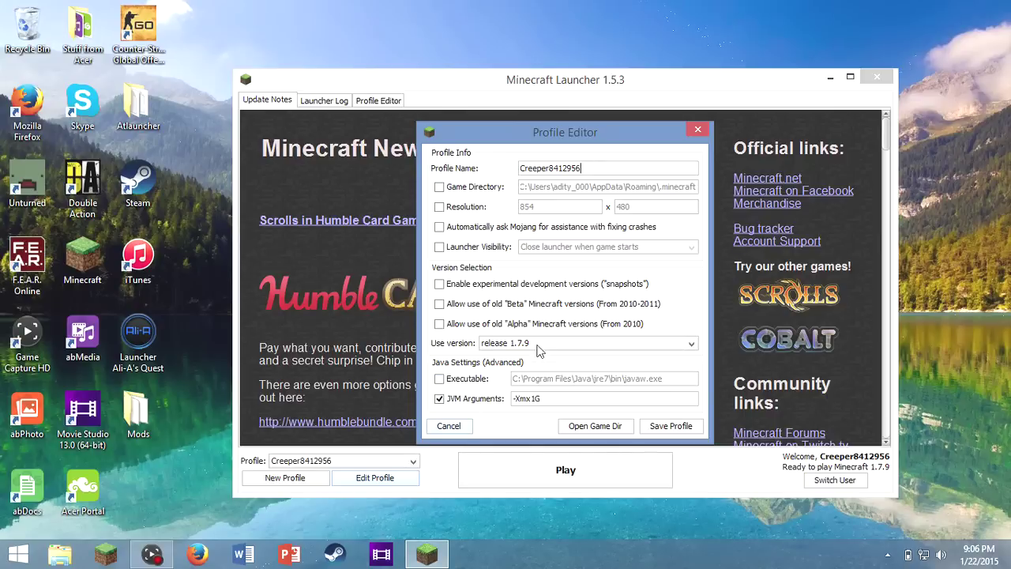
left_click(537, 346)
scroll(541, 403, "down", 7)
scroll(553, 415, "down", 2)
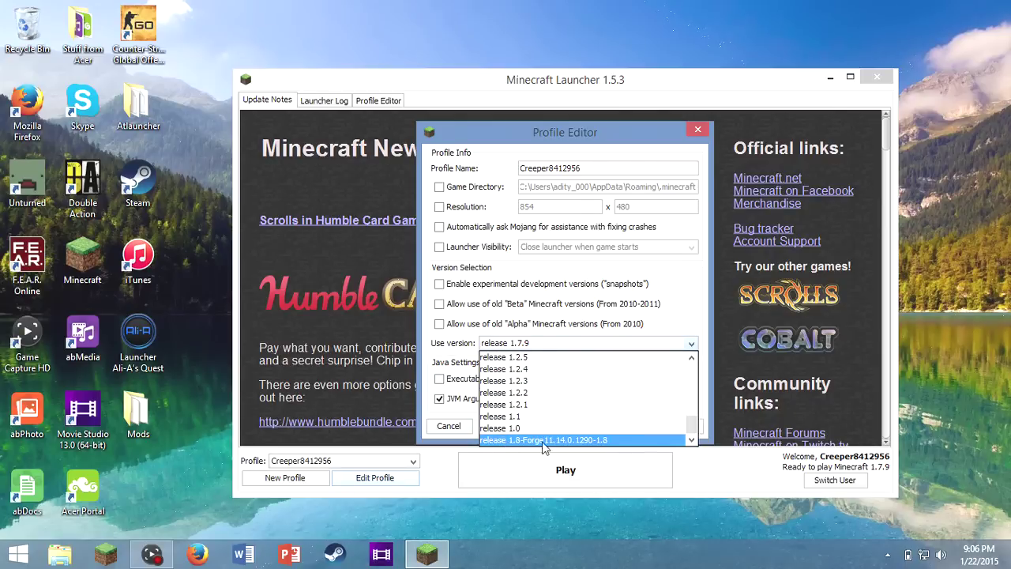
left_click(587, 440)
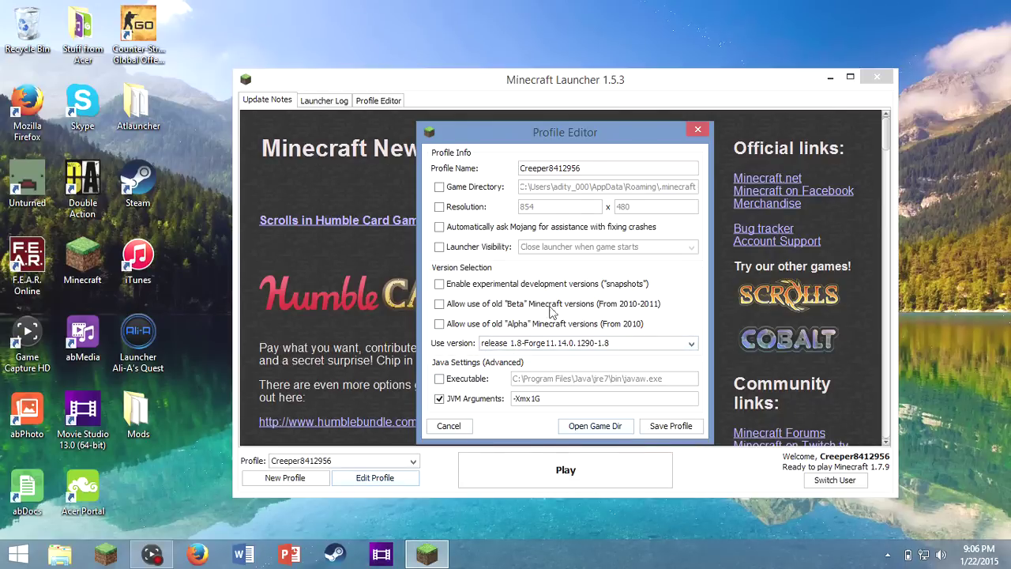
left_click(670, 426)
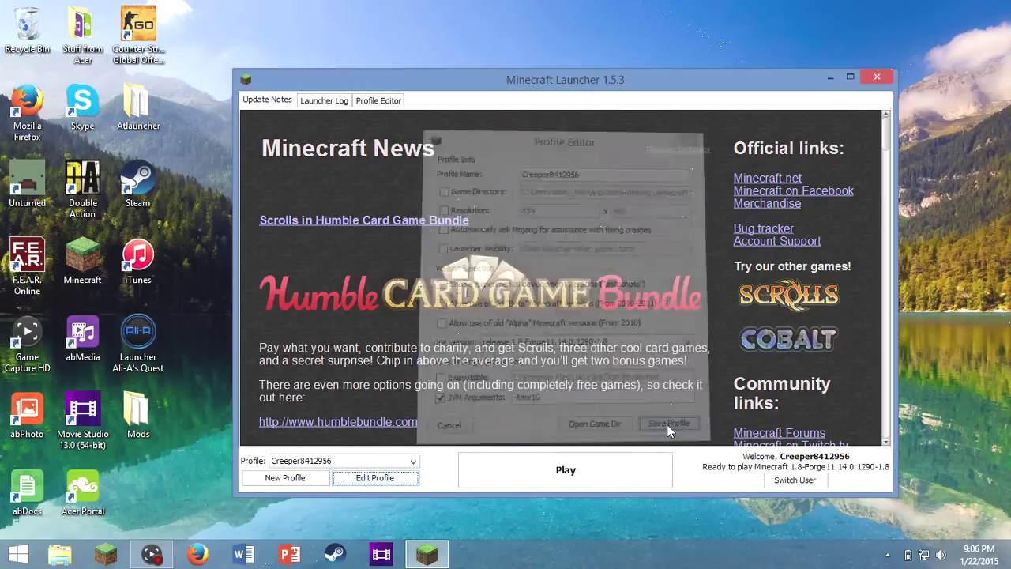
Step: Select the Forge profile and launch the game with it
left_click(385, 462)
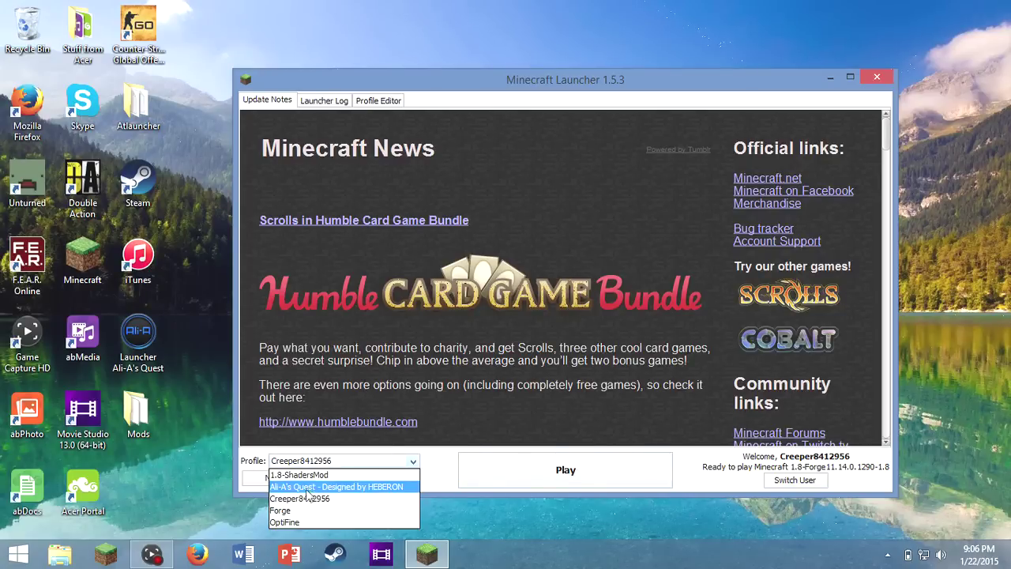
left_click(289, 512)
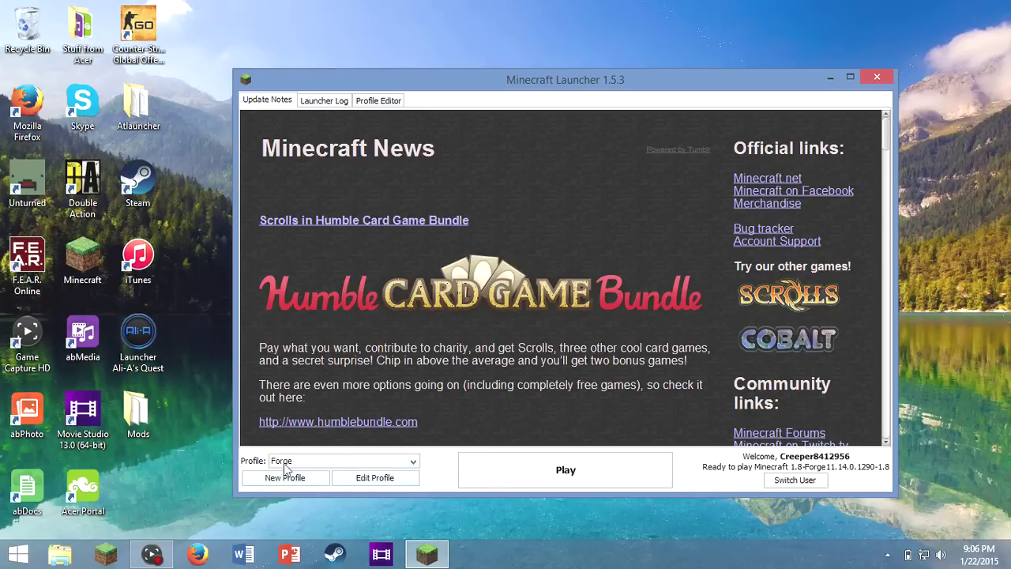
left_click(498, 471)
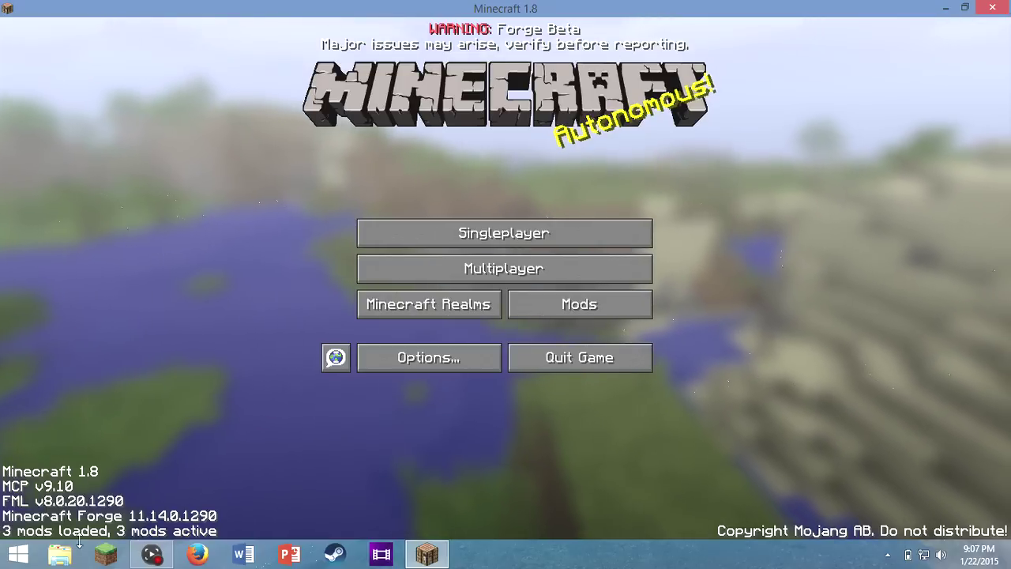
Step: Review the list of loaded mods and return to the main menu
left_click(599, 310)
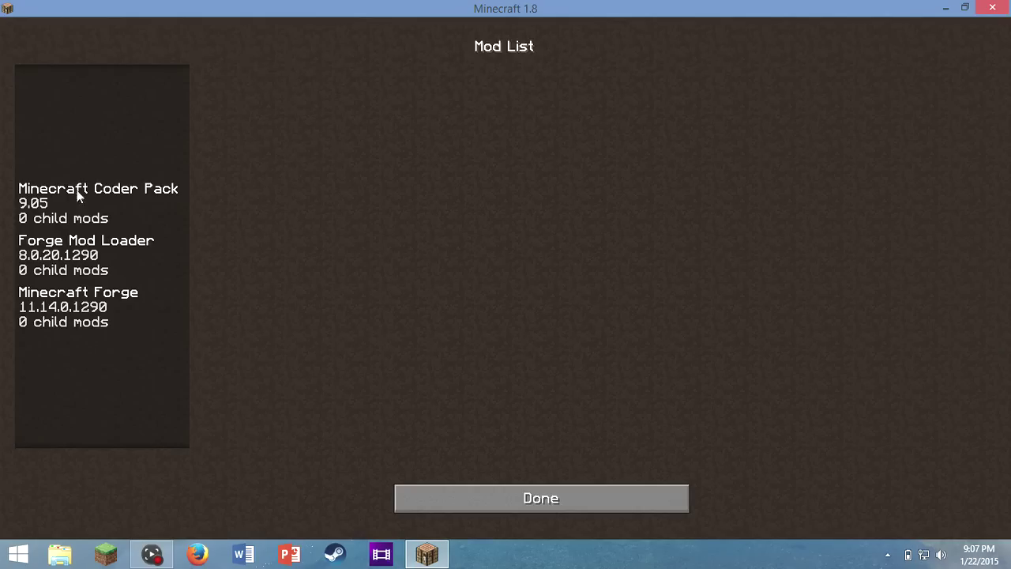
left_click(521, 497)
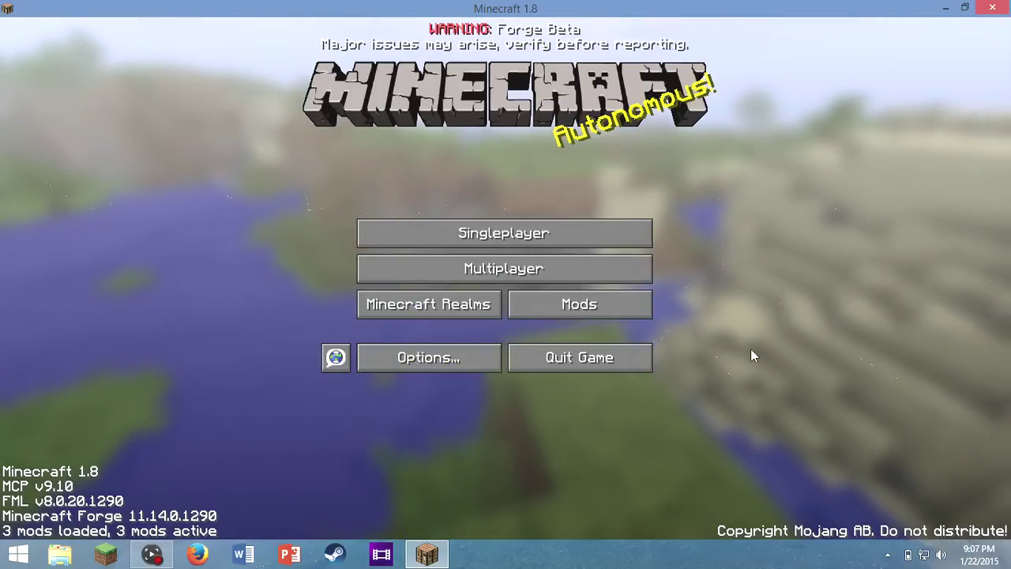
Step: Try the SEUS-v10.1-Ultra.zip shaderpack, set the shaders back to (none) and return to the main menu
left_click(425, 359)
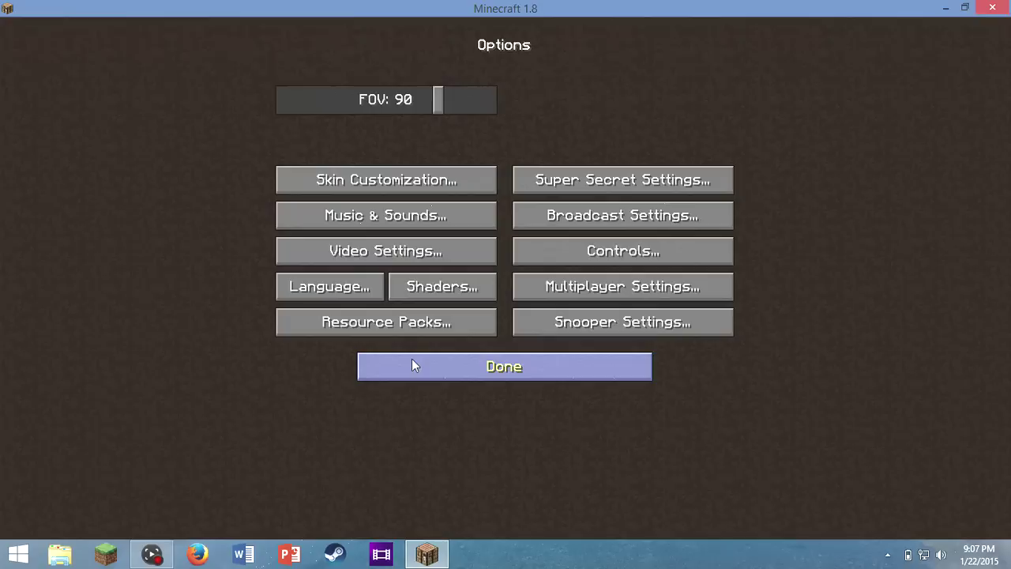
left_click(434, 292)
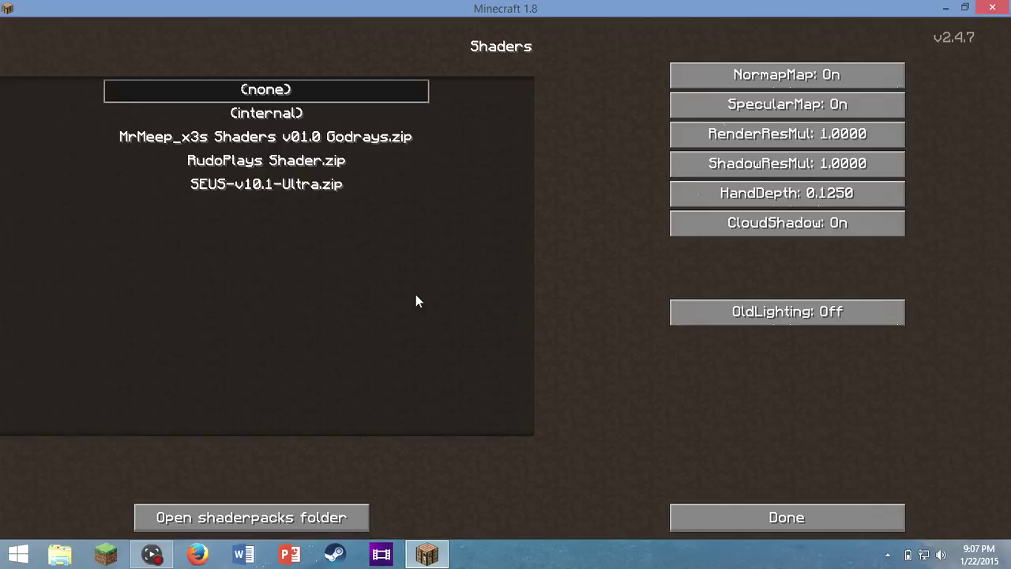
left_click(252, 188)
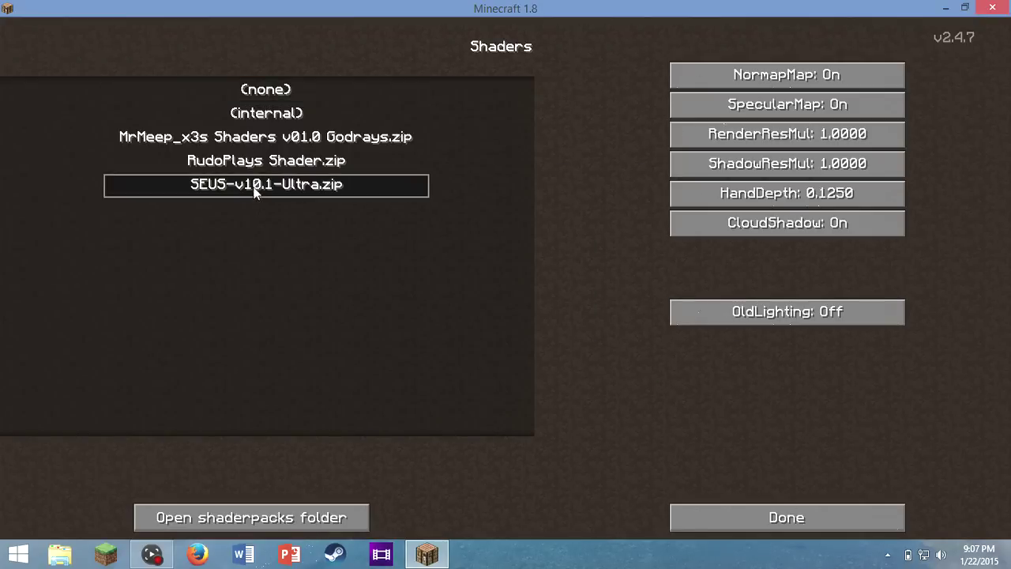
left_click(263, 94)
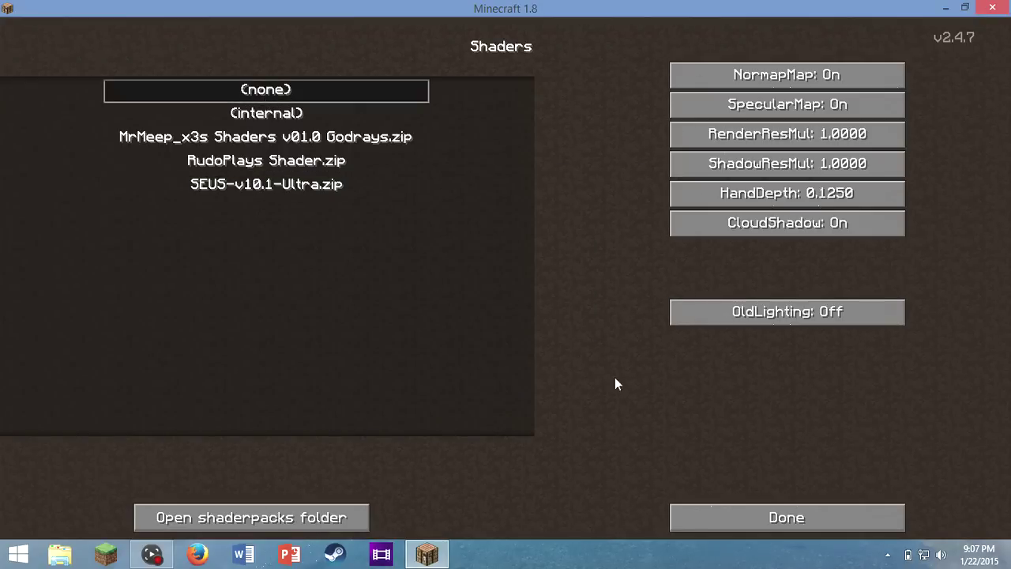
left_click(808, 512)
left_click(524, 370)
Step: Load the singleplayer world "1_8 world"
left_click(534, 240)
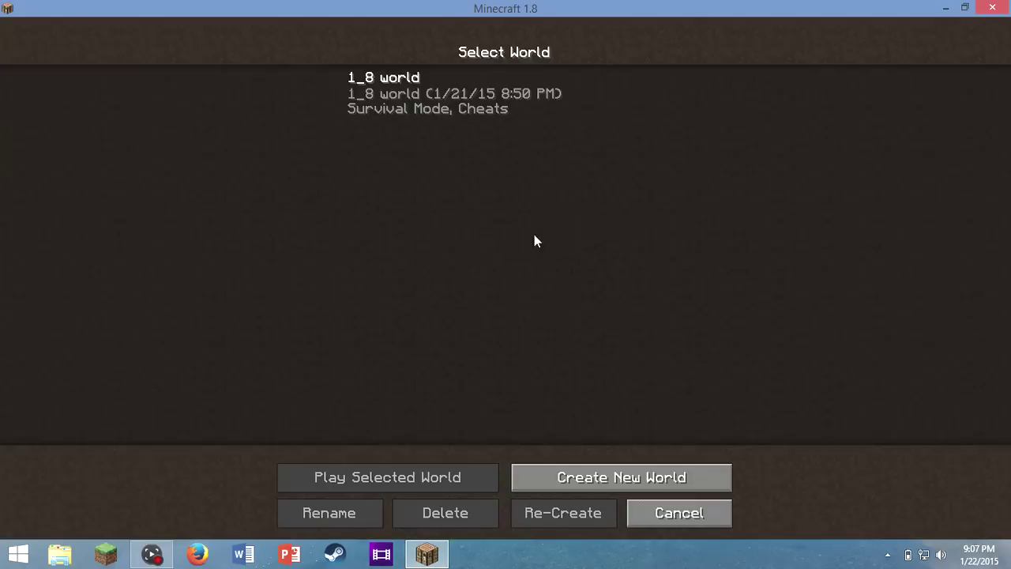
left_click(404, 98)
left_click(403, 98)
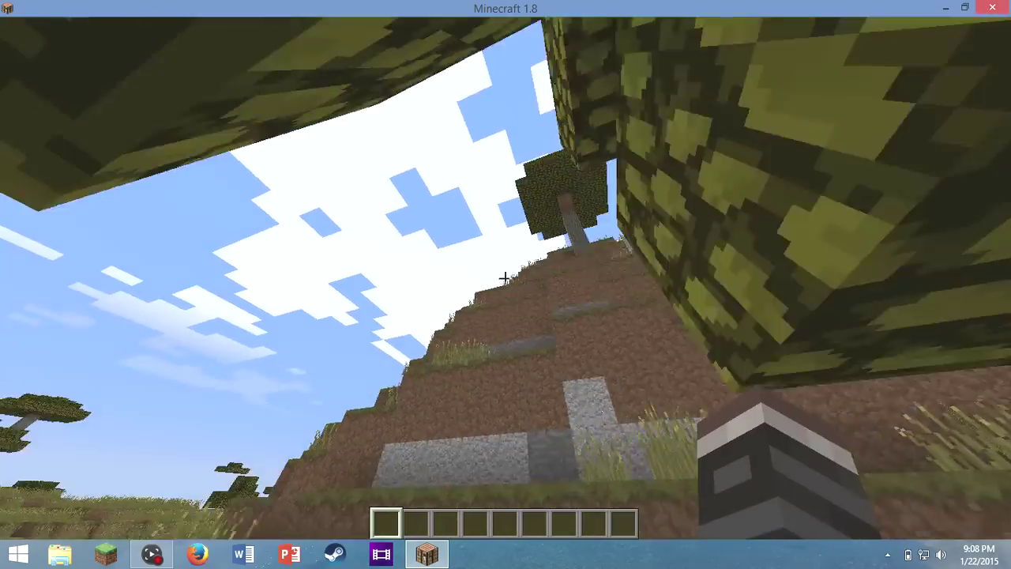
Step: Move forward and fly up over the hill to view the landscape without shaders
key("w")
key("space")
key("space")
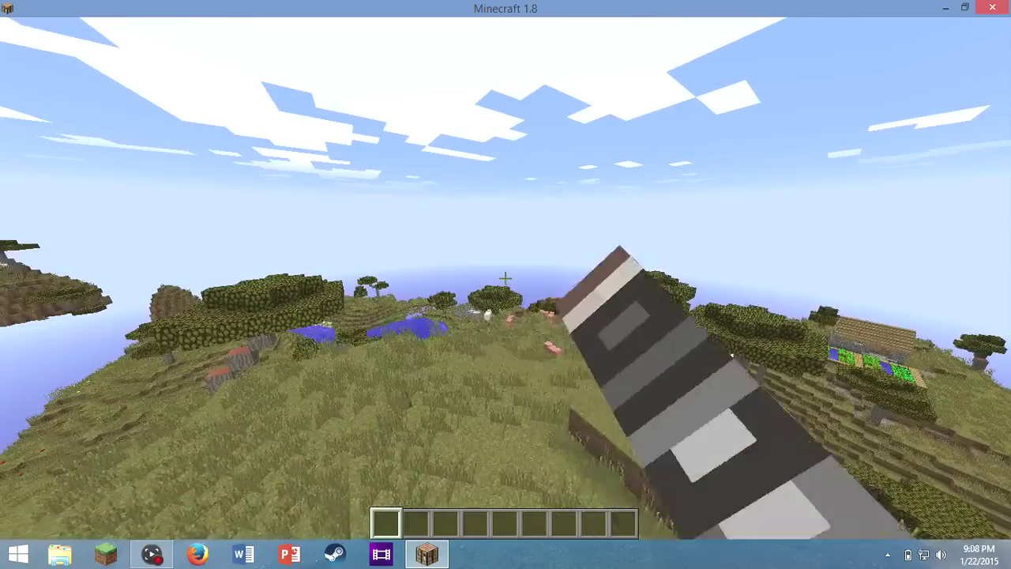
Step: Pause the game, check the render distance in the video settings and return to the world
key("Escape")
left_click(458, 273)
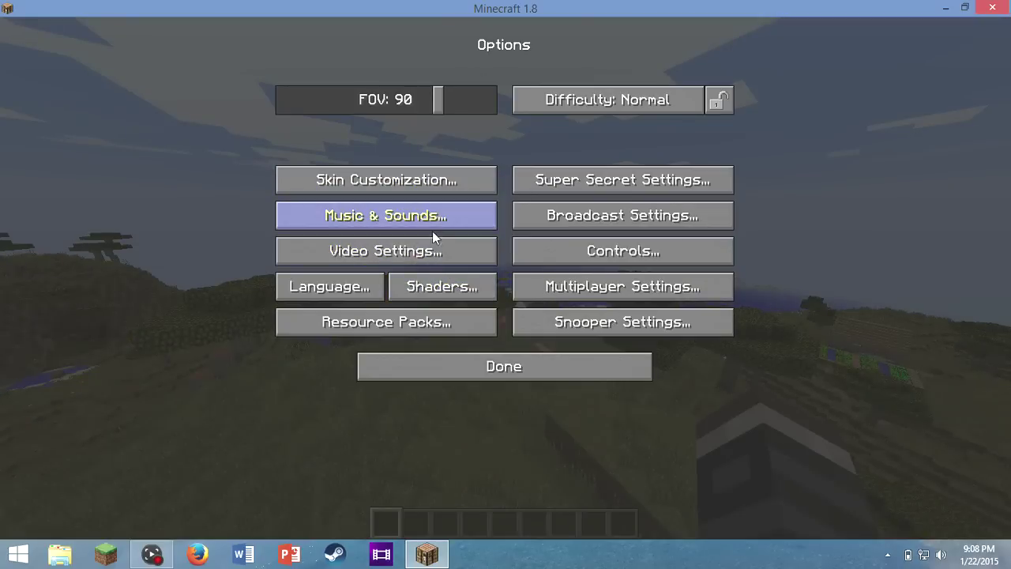
left_click(427, 250)
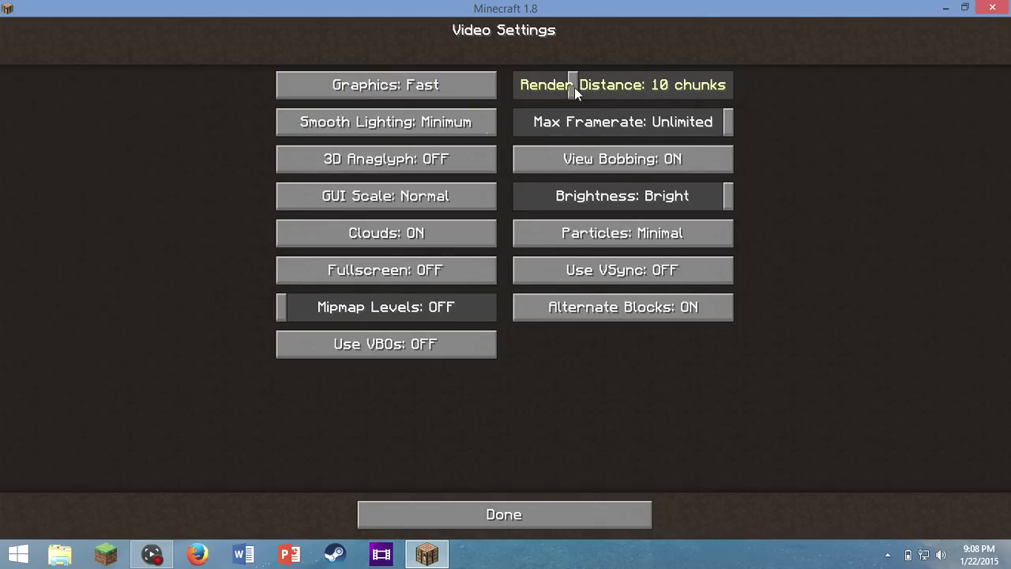
key("Escape")
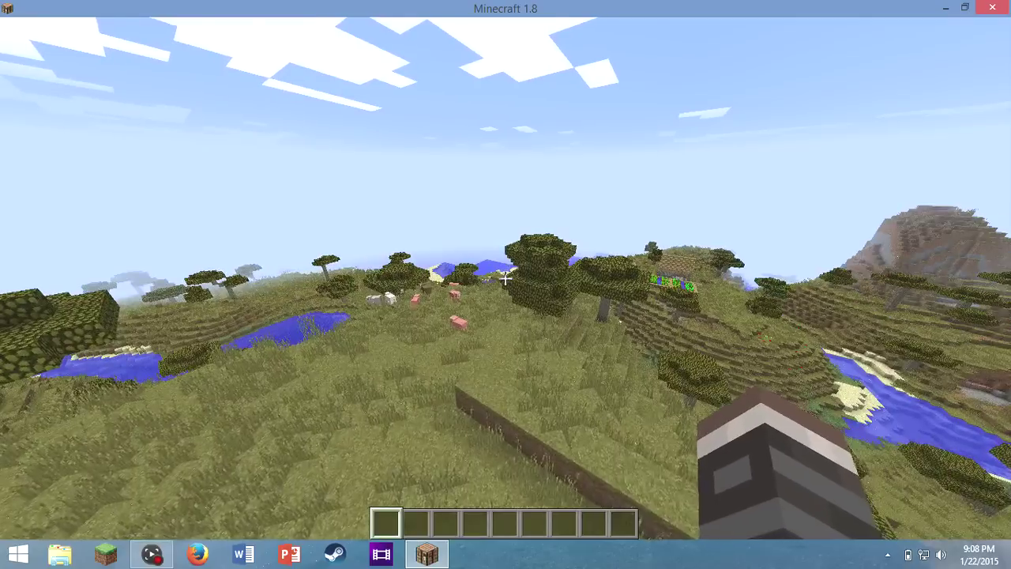
Step: Enable the SEUS-v10.1-Ultra.zip shaderpack in the shader options of the running world
key("Escape")
left_click(425, 284)
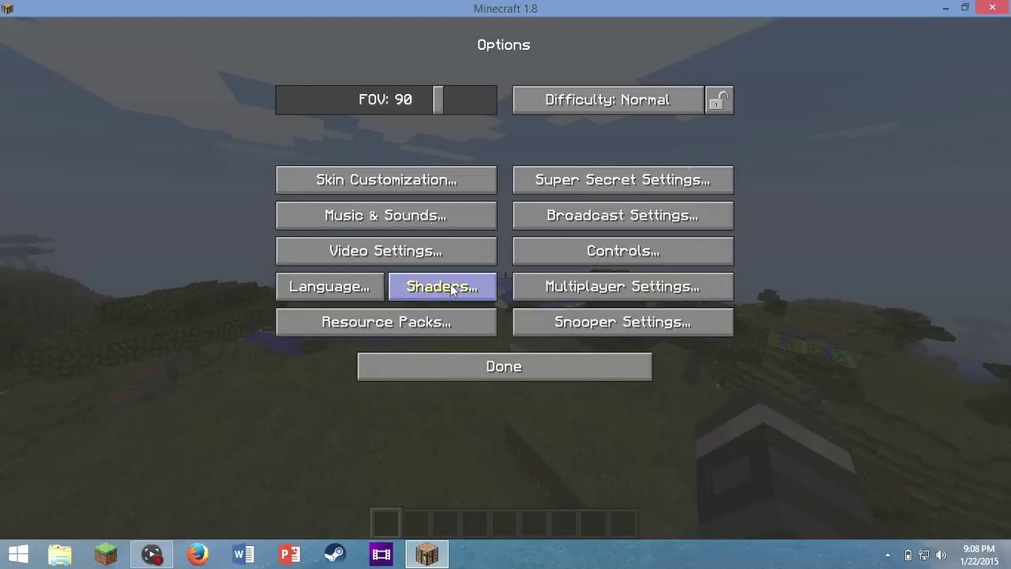
left_click(451, 288)
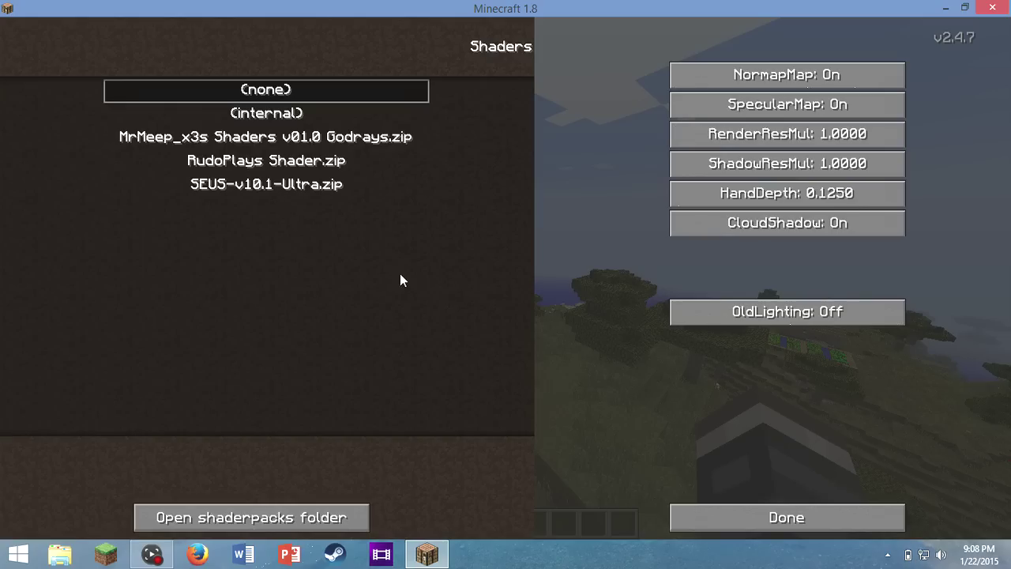
left_click(266, 184)
left_click(711, 525)
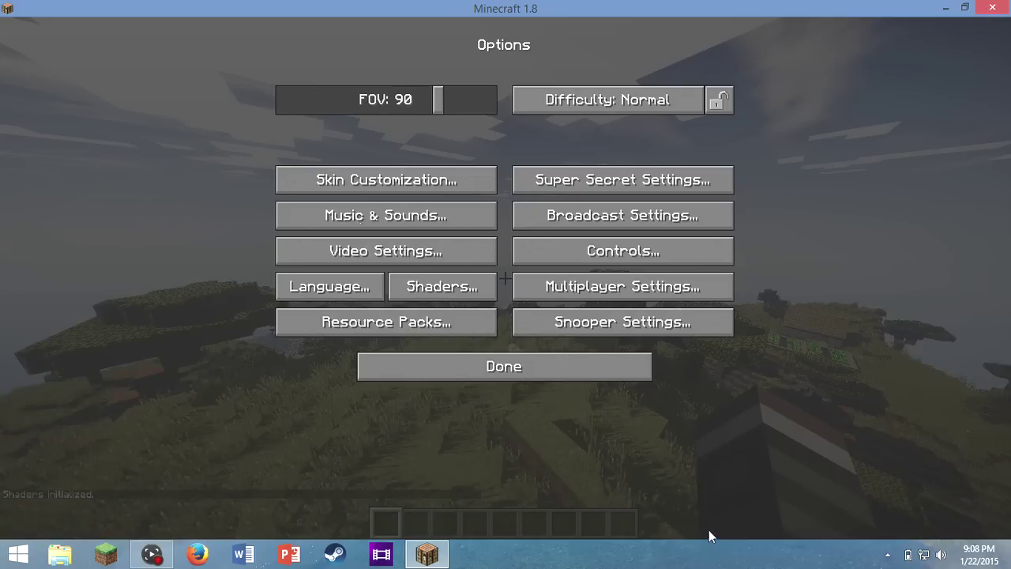